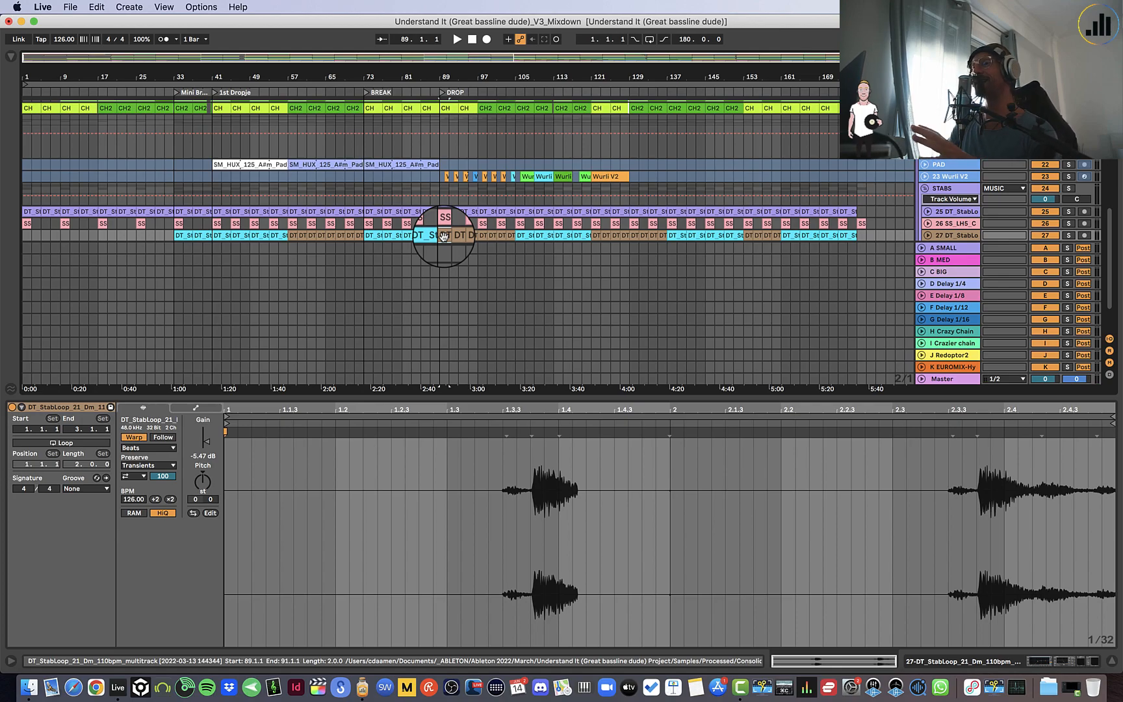
Look over the whole arrangement with the clip view hidden, and inspect the DT_StabLoop_36 clip at the start of the drop.
left_click(1111, 662)
left_click(449, 413)
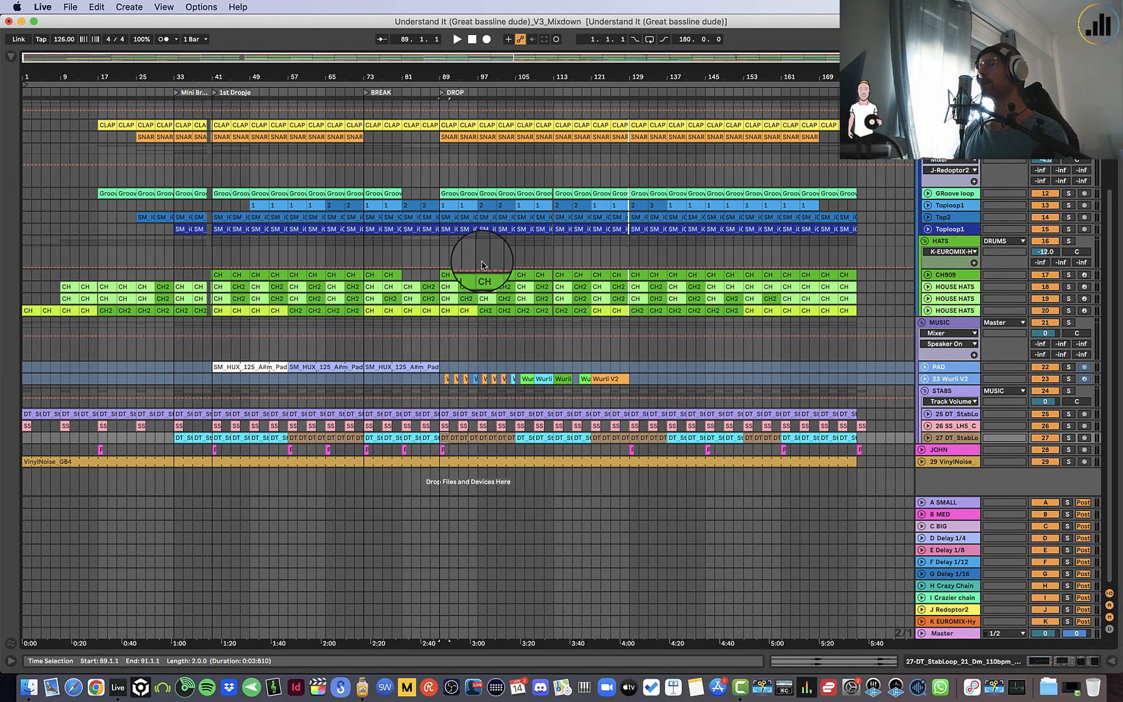
scroll(478, 209, "up", 2)
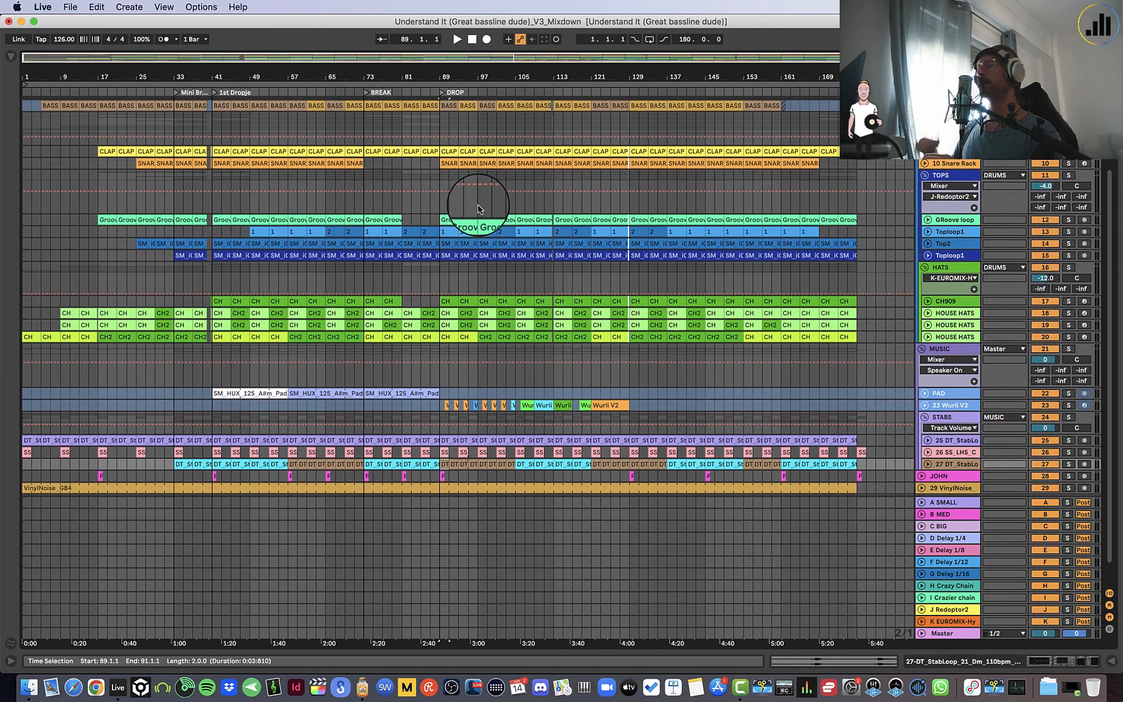
scroll(478, 209, "up", 5)
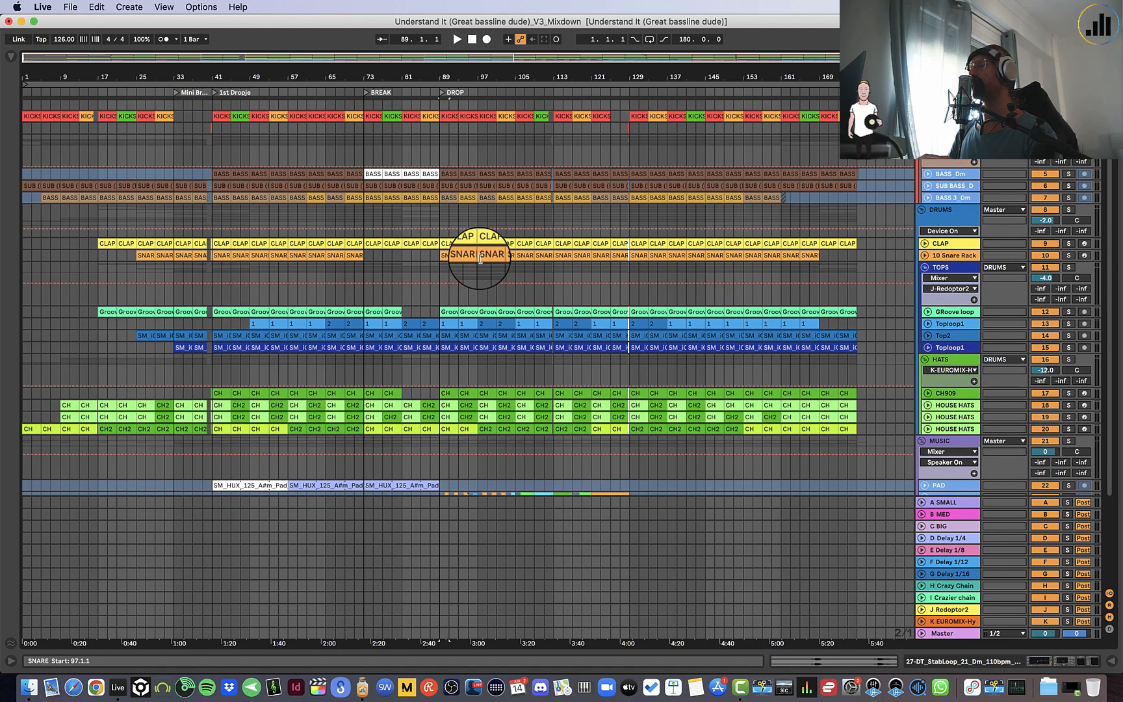
scroll(479, 260, "down", 6)
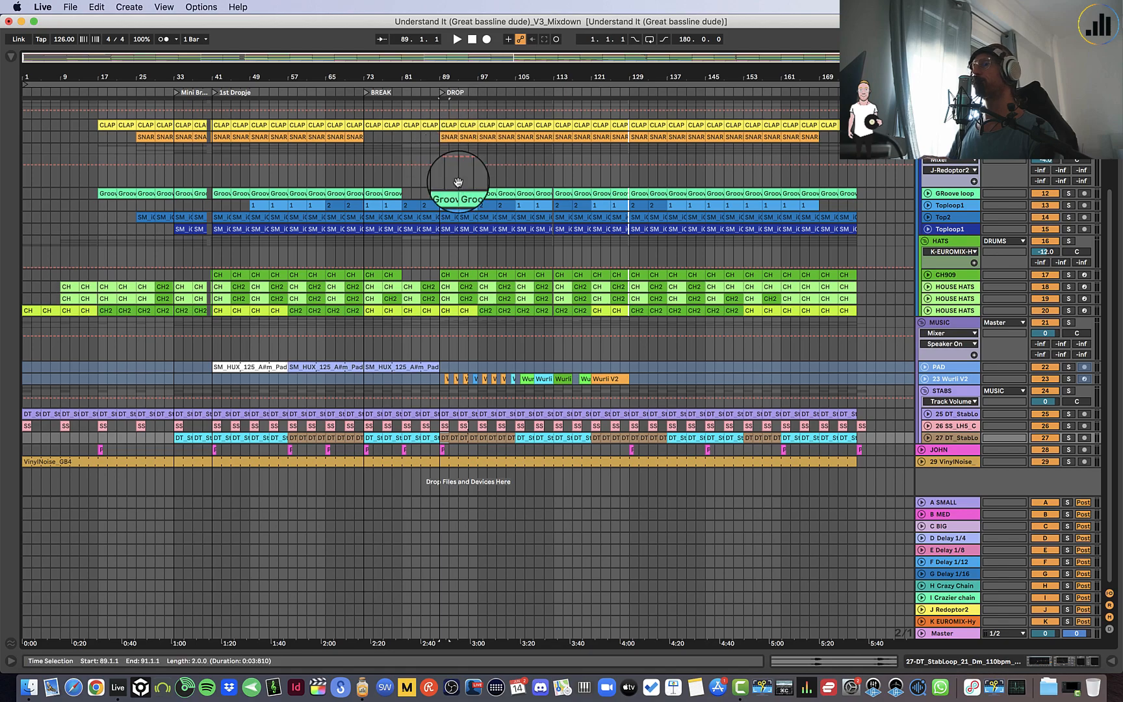
scroll(466, 325, "up", 1)
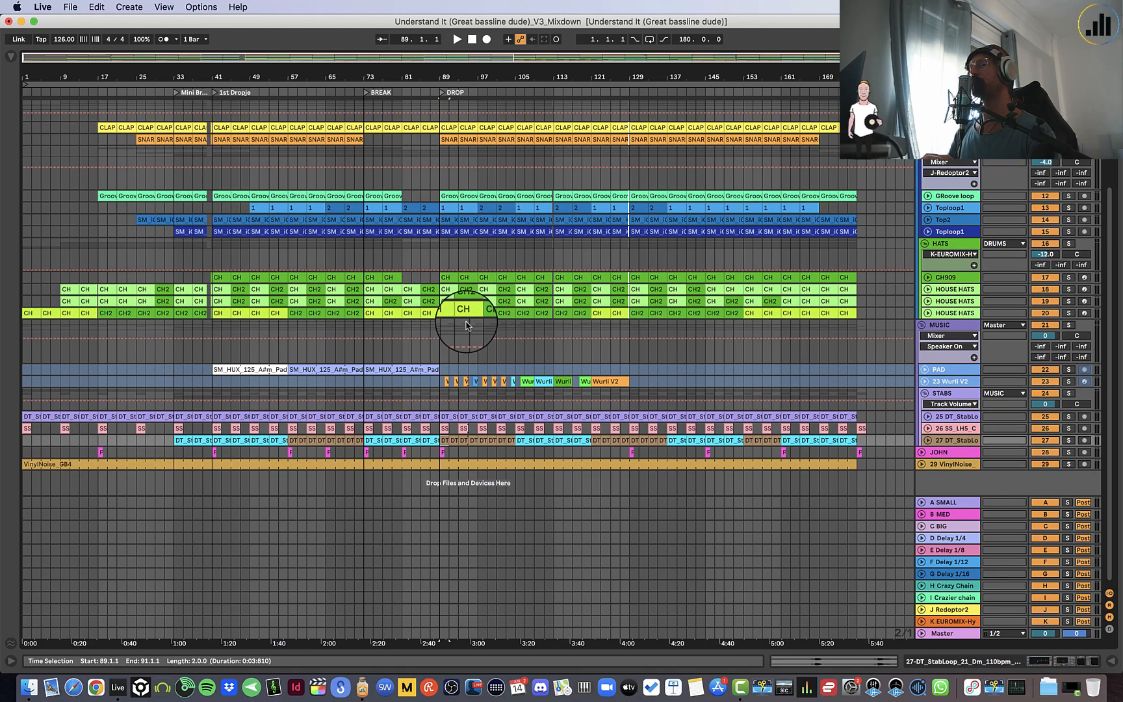
double_click(448, 418)
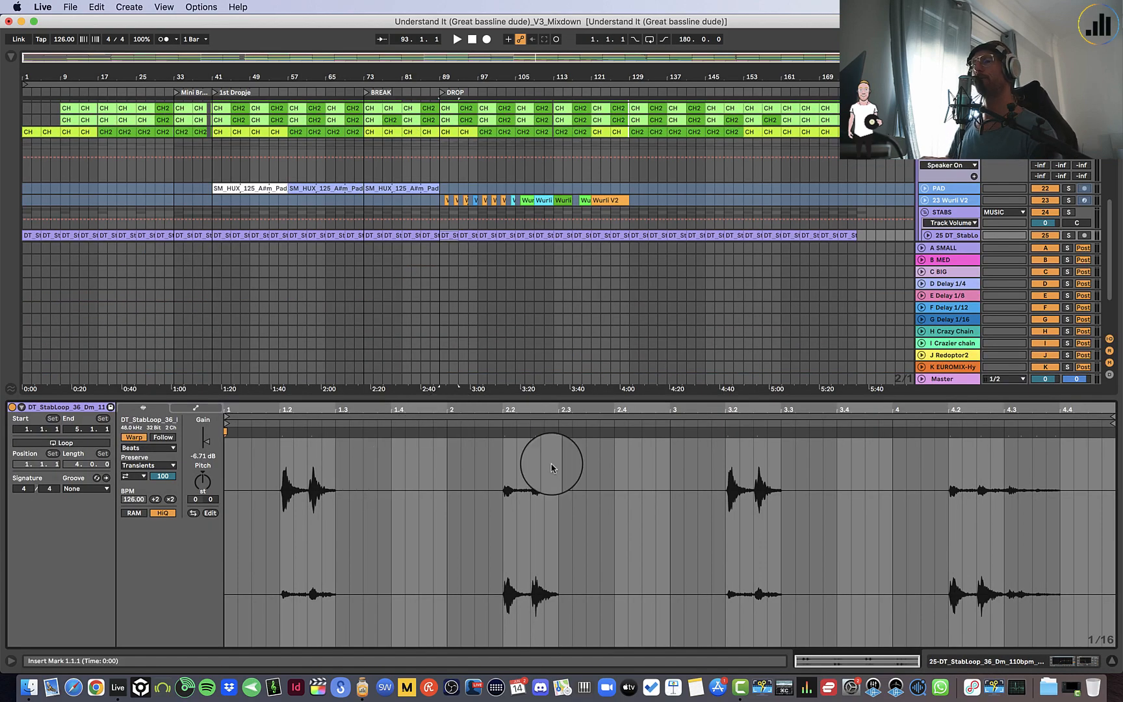
left_click(1112, 660)
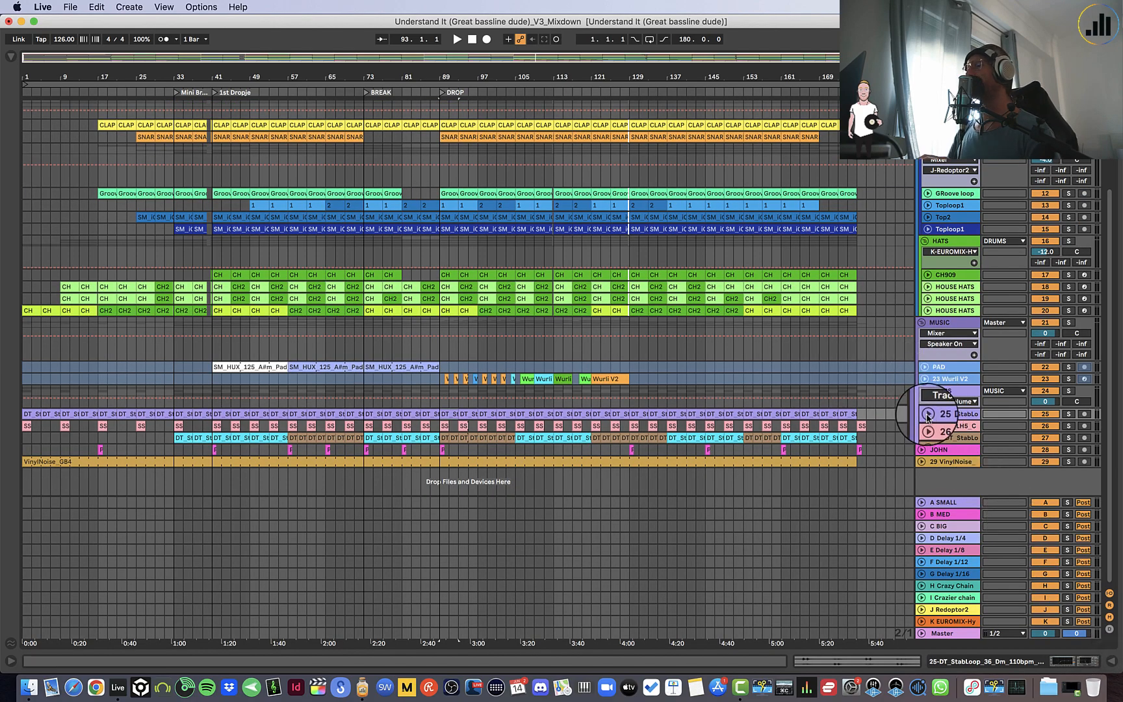
Unfold stab tracks 25, 26 and 27 inside the STABS group to show their waveforms.
left_click(928, 414)
left_click_drag(445, 85, 445, 130)
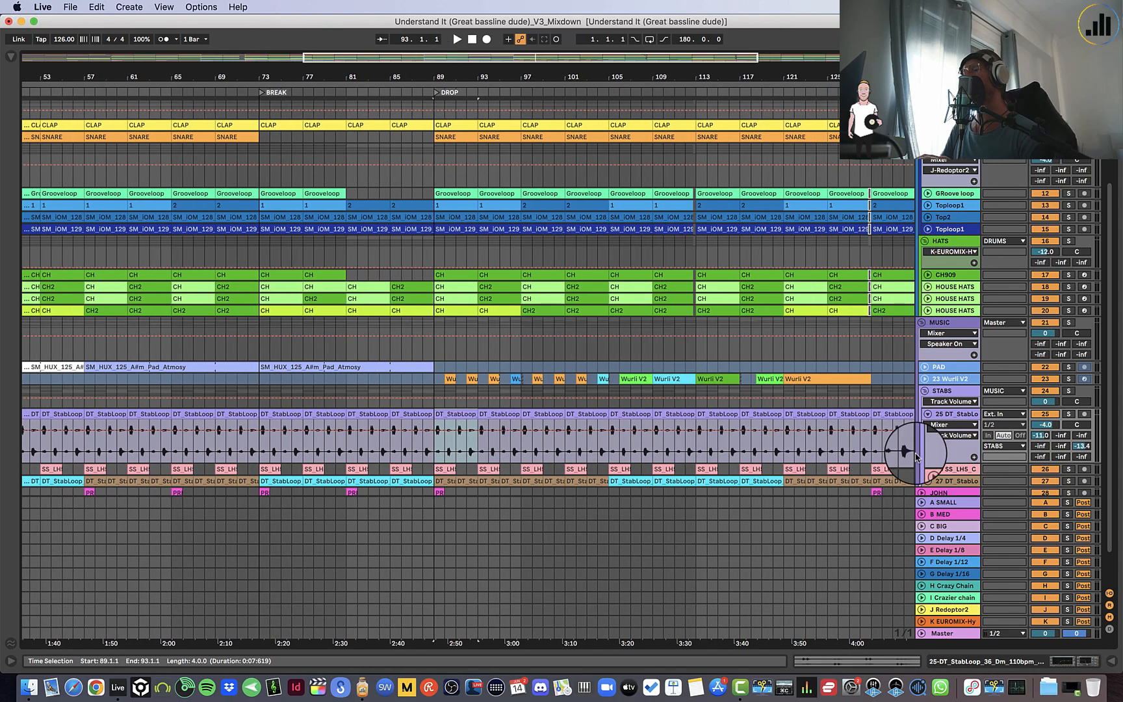
left_click(928, 469)
scroll(925, 476, "down", 5)
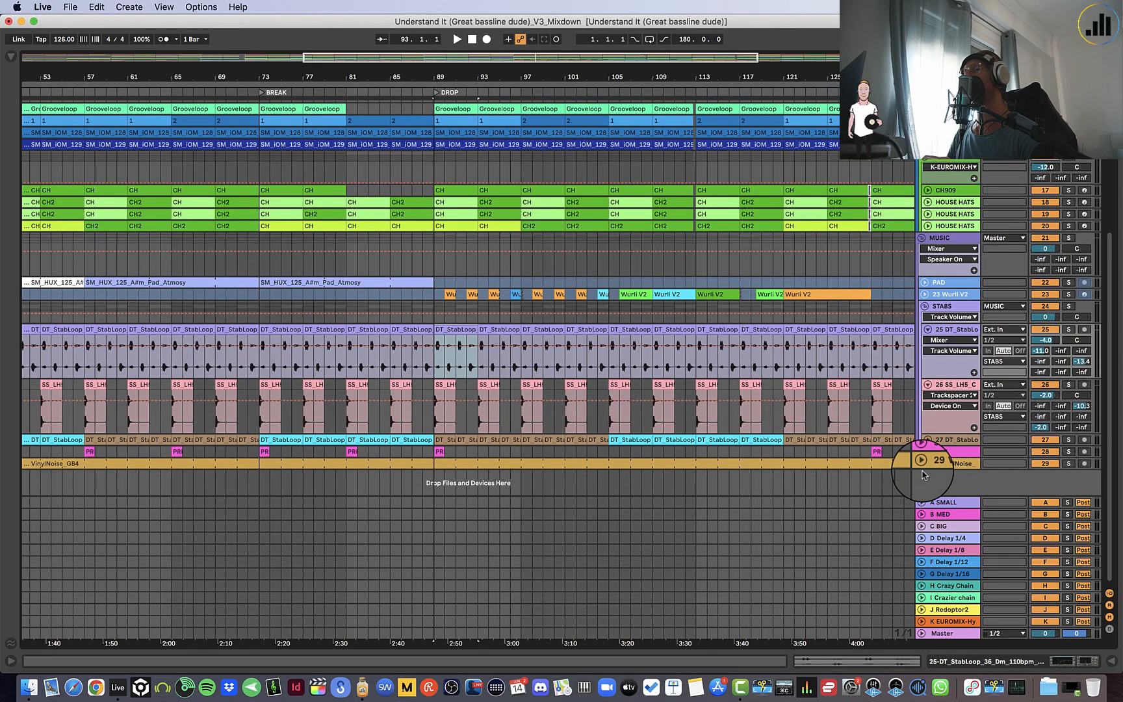
left_click(928, 440)
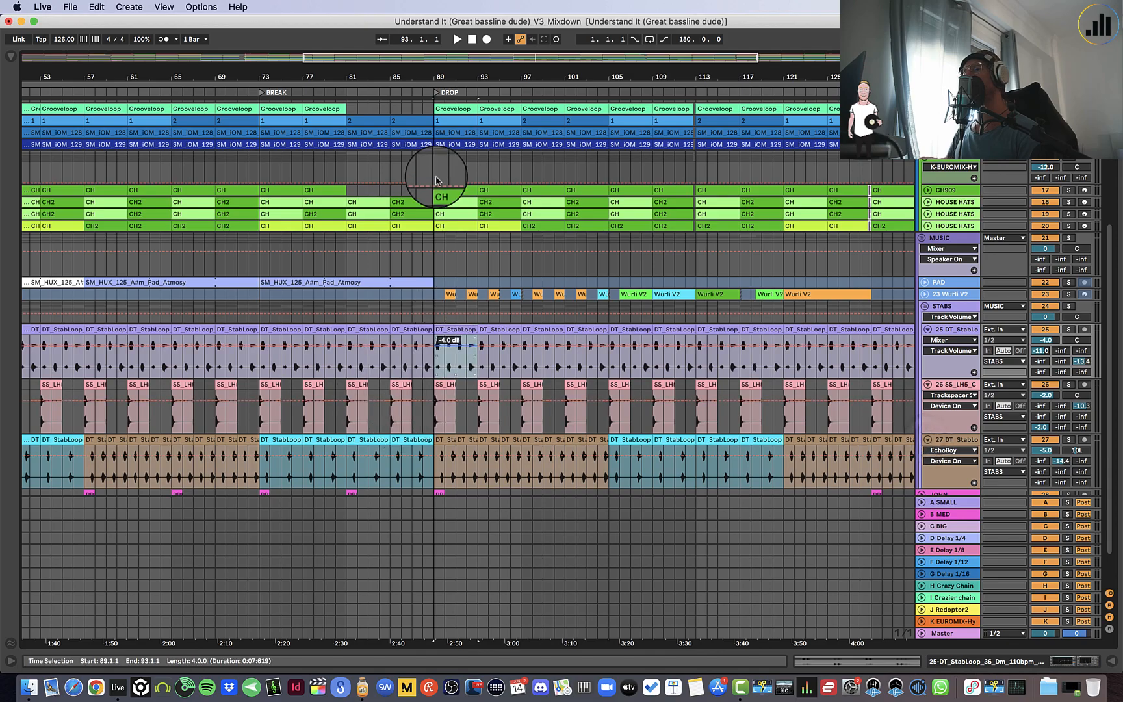
Mark the individual stab hits on tracks 25, 26 and 27 one after another in the first bars of the drop.
left_click_drag(439, 73, 442, 83)
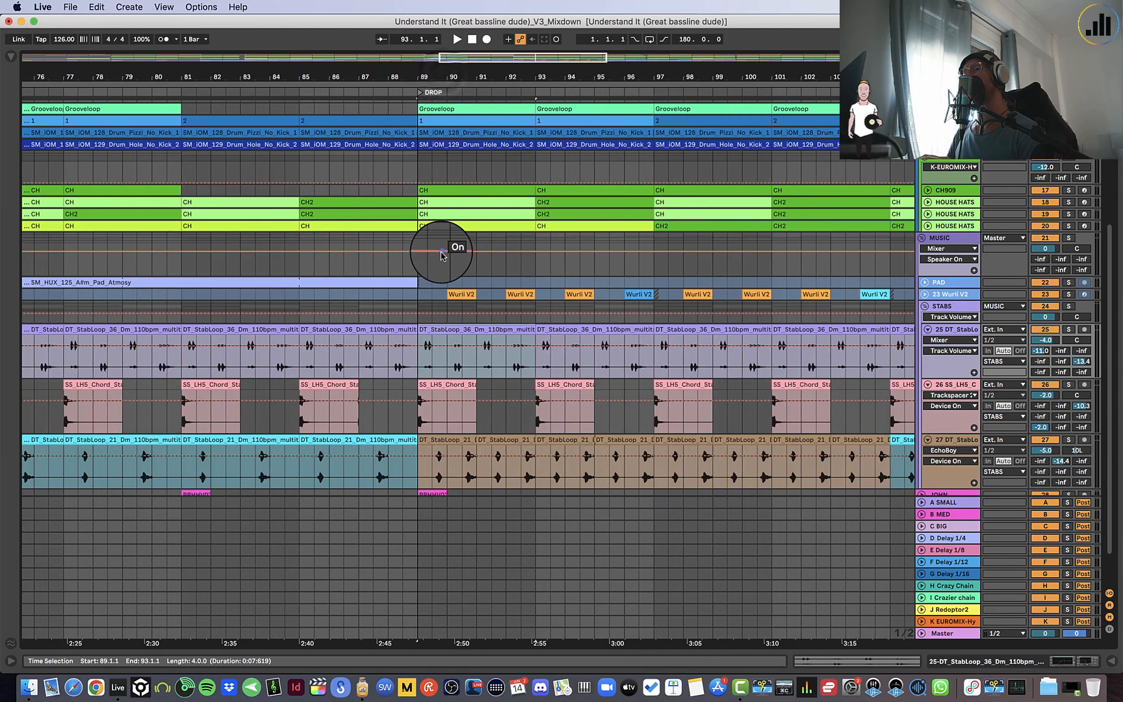
left_click_drag(427, 413, 413, 414)
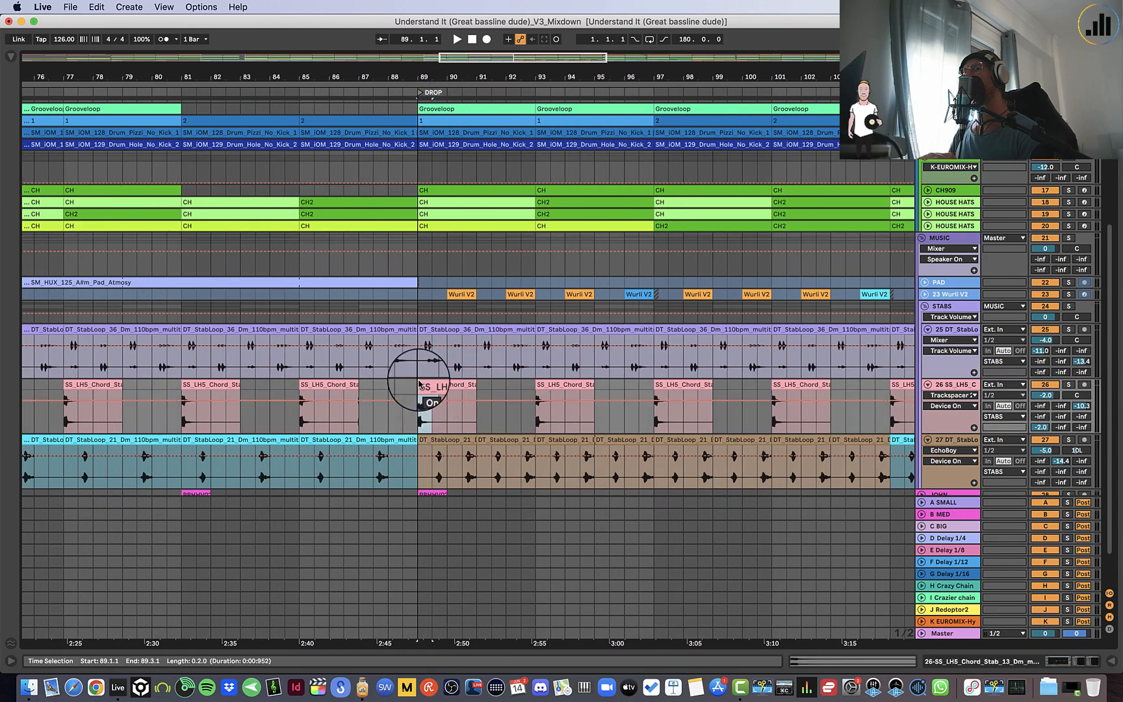
left_click_drag(420, 361, 433, 353)
left_click_drag(428, 467, 447, 465)
left_click_drag(453, 419, 463, 425)
left_click_drag(475, 474, 477, 477)
left_click_drag(476, 357, 484, 359)
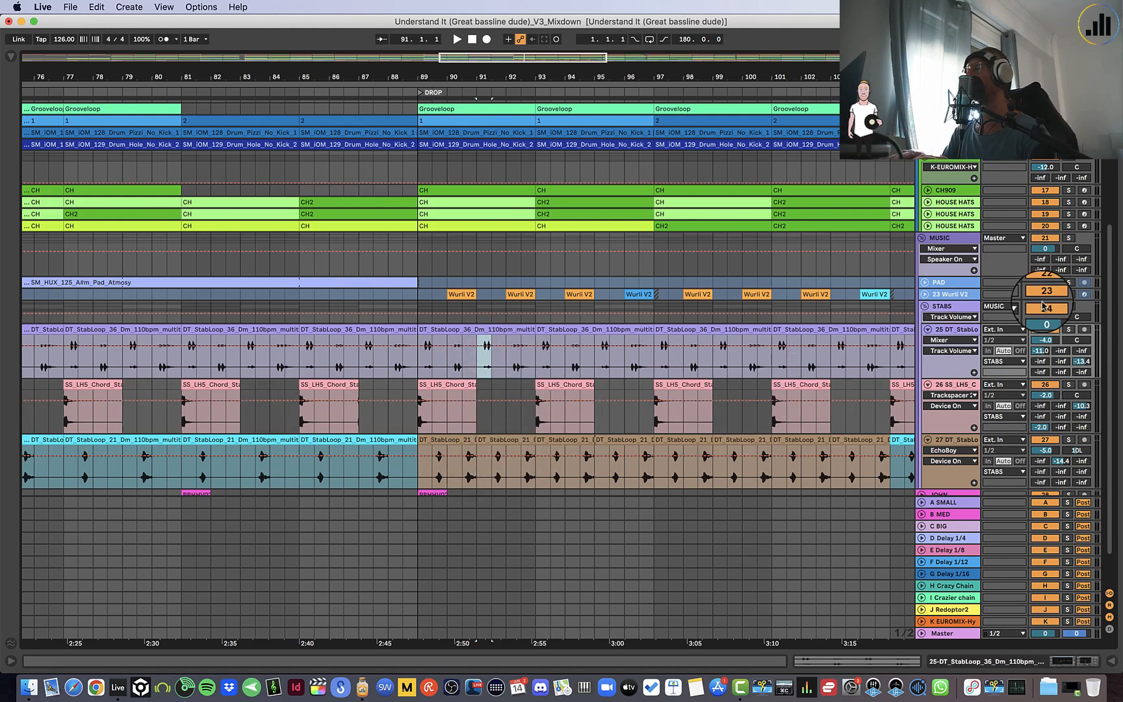
Solo the STABS group and listen to the stabs around the drop, comparing track 27's loop clips before and after bar 89.
left_click(1068, 306)
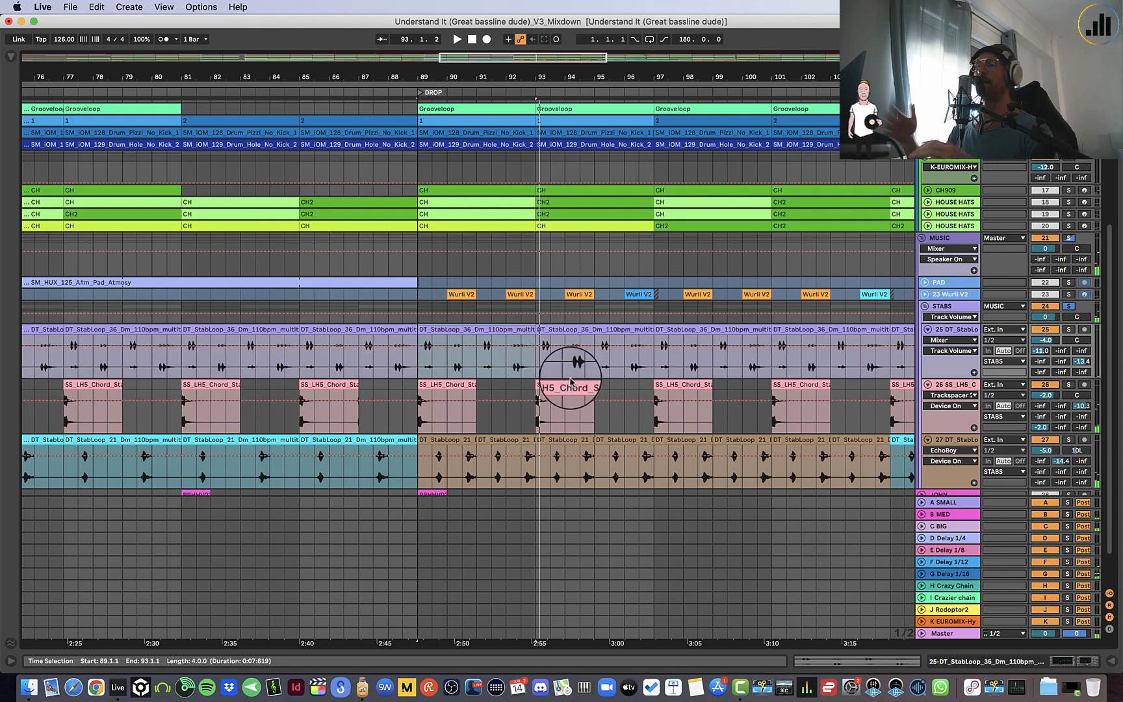
left_click(351, 442)
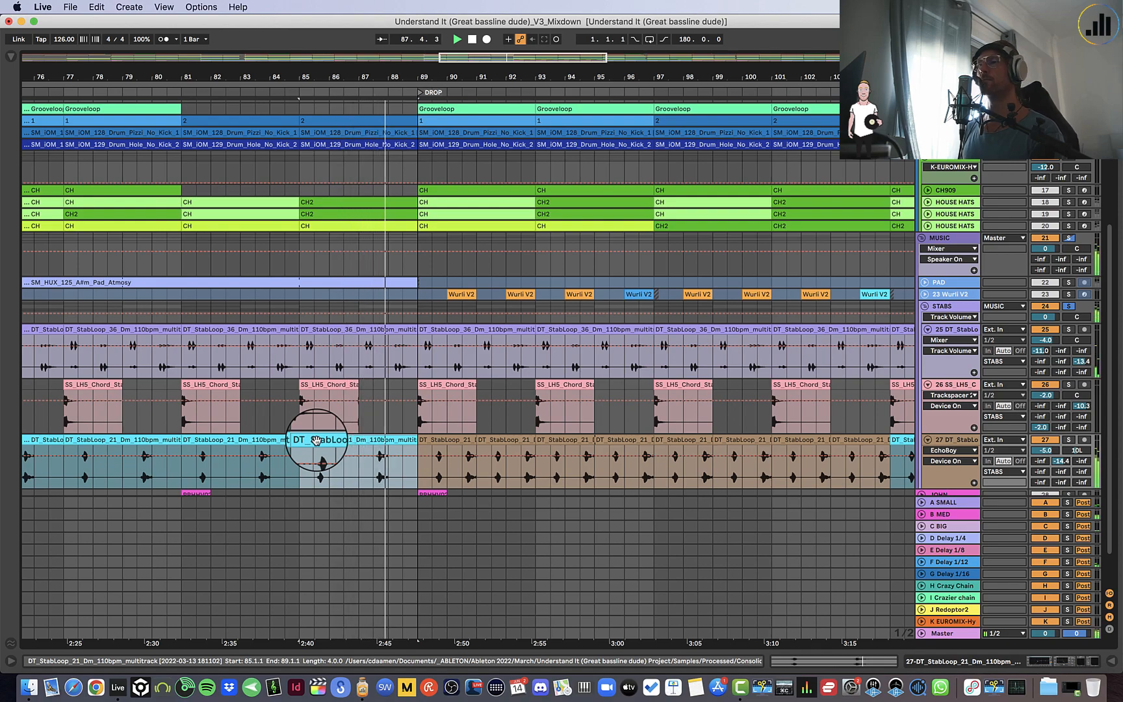
left_click(453, 436)
Examine how the stab clips on tracks 26 and 27 and the PAD clips are spread over the whole arrangement.
left_click_drag(484, 75, 484, 58)
left_click(262, 453)
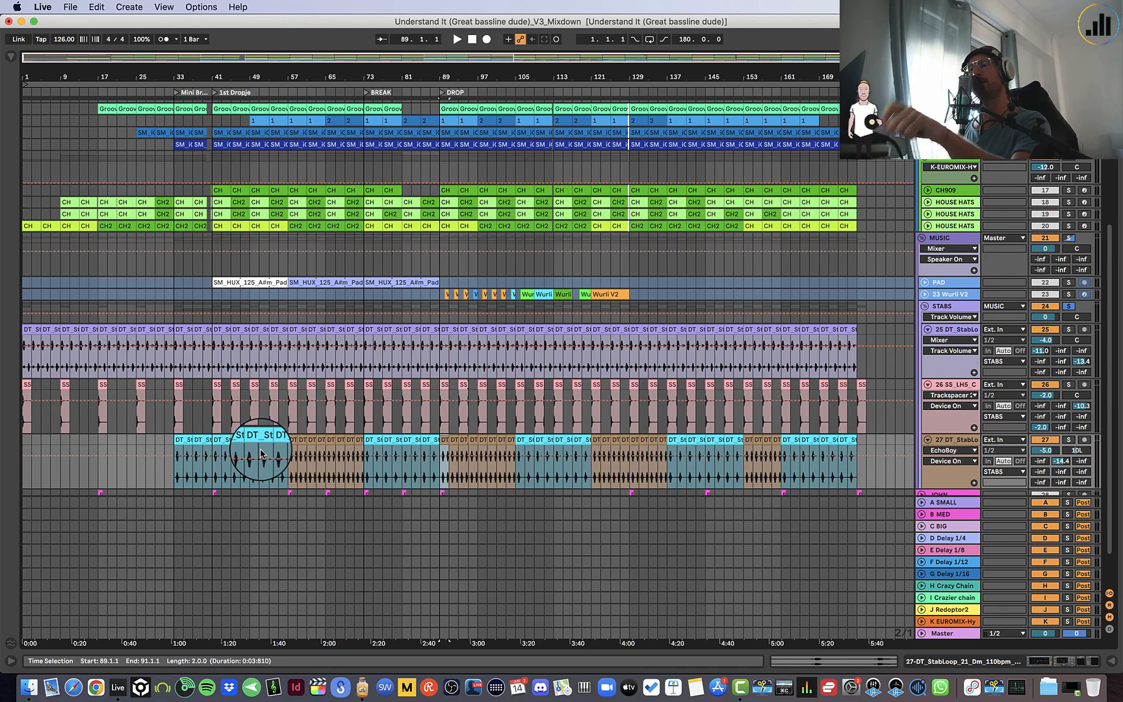
left_click(179, 387)
left_click(141, 386)
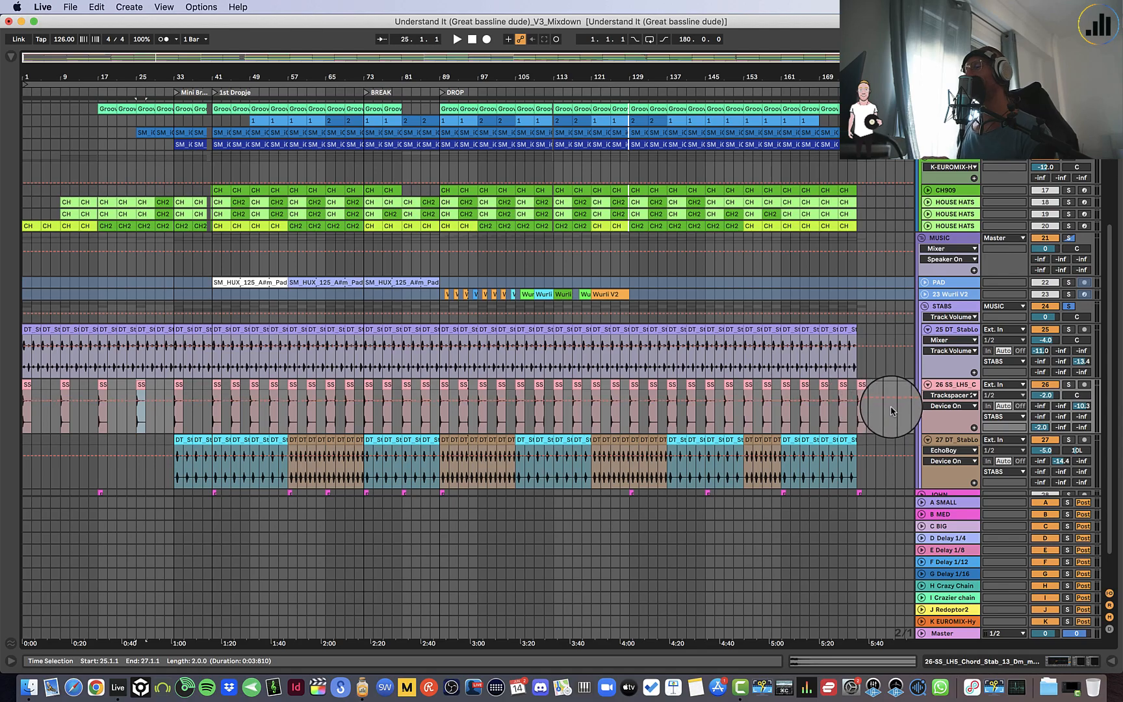
scroll(891, 410, "down", 3)
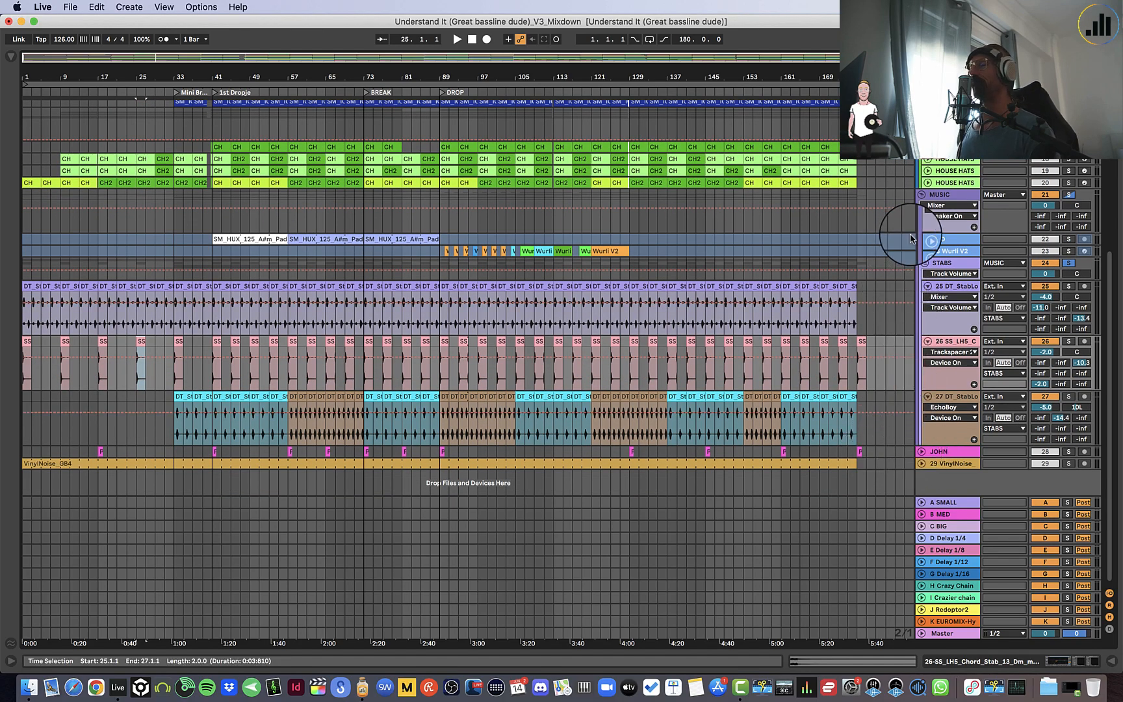
left_click(923, 252)
left_click(923, 252)
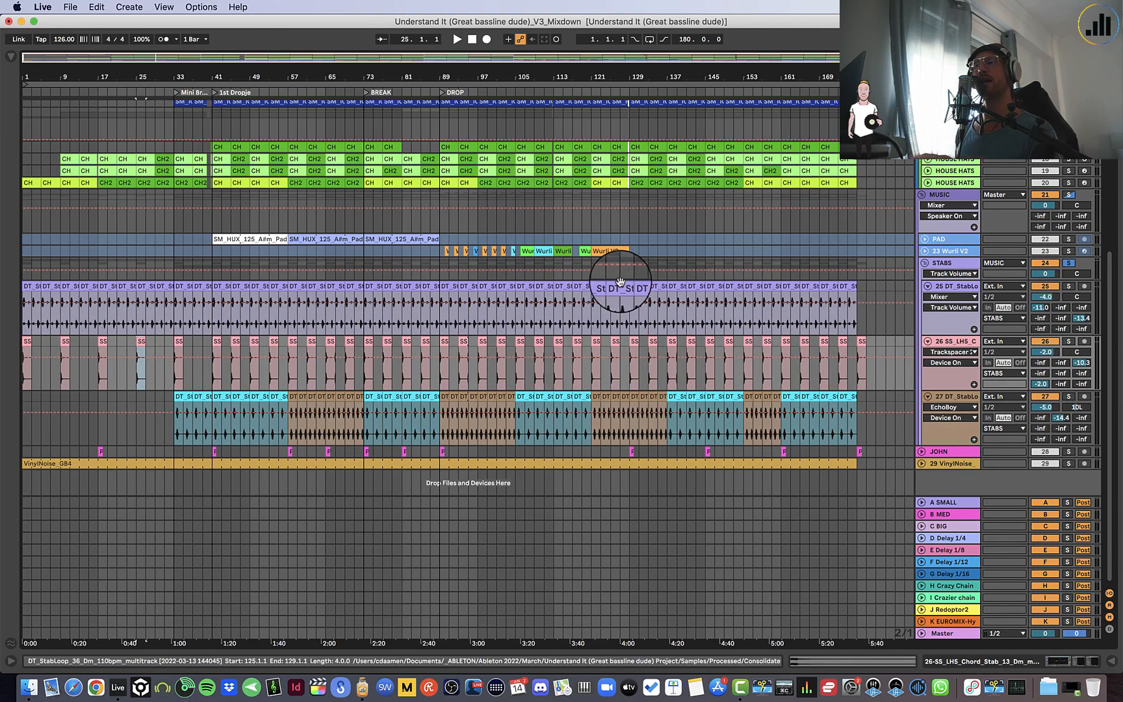
left_click(387, 238)
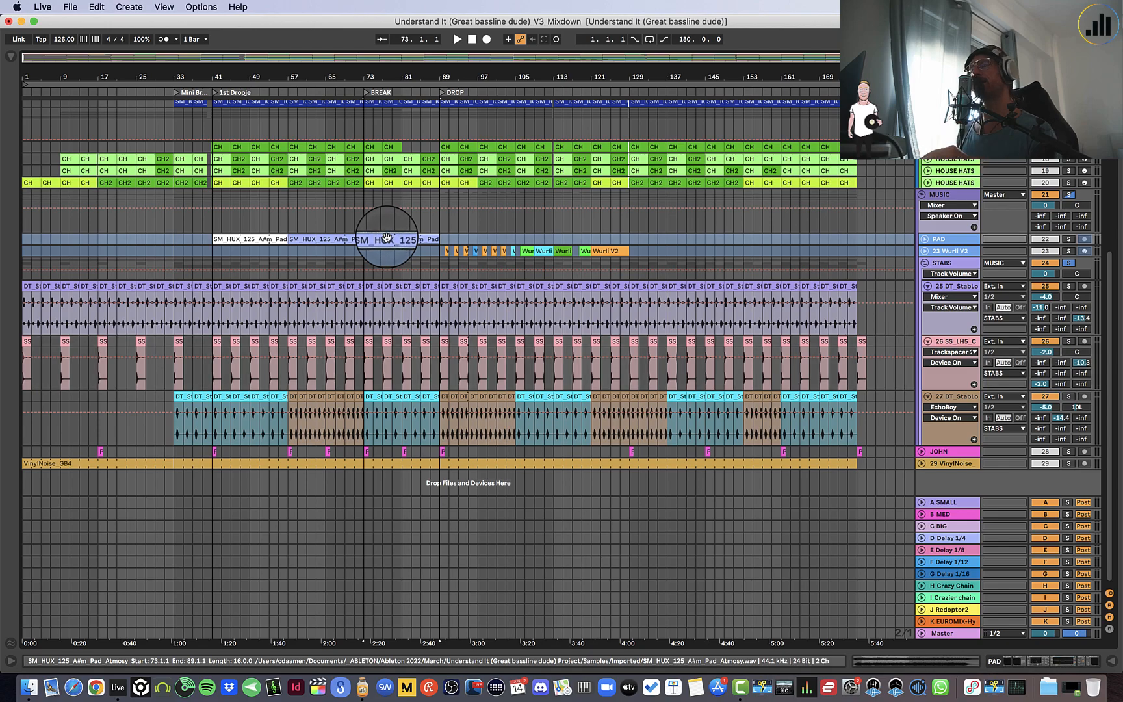
scroll(387, 238, "up", 2)
scroll(386, 238, "down", 2)
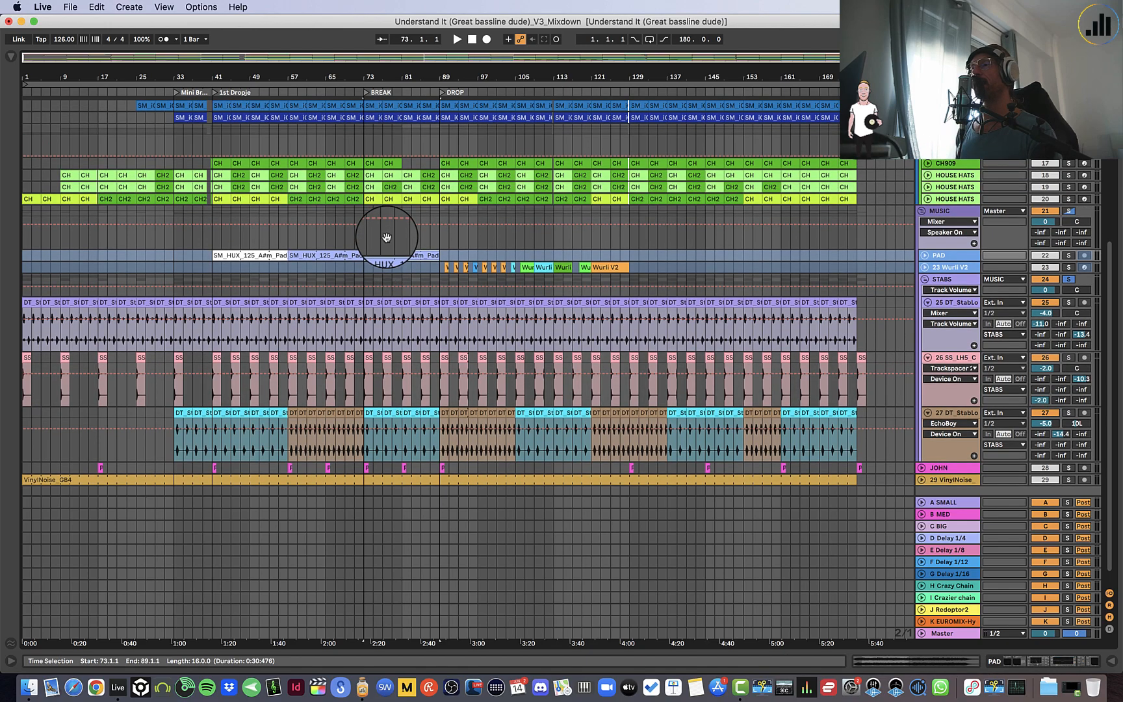
Solo track 25, play it from the drop and set its Auto Filter LFO amount to 16.0.
left_click(443, 295)
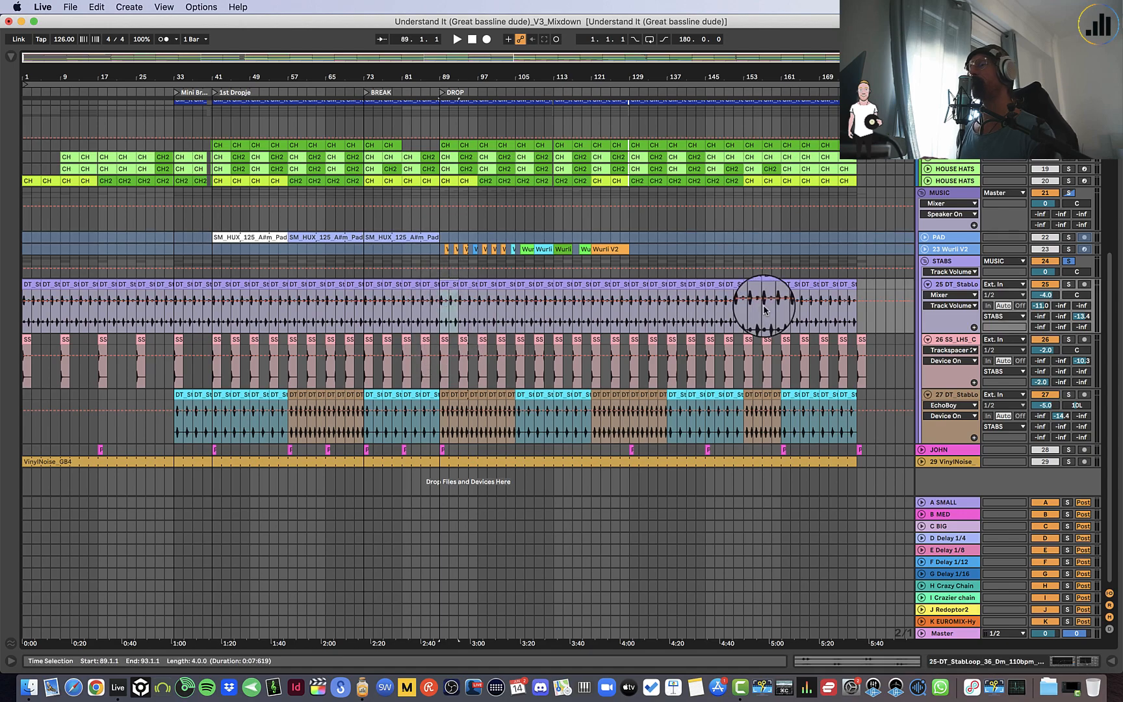
double_click(951, 284)
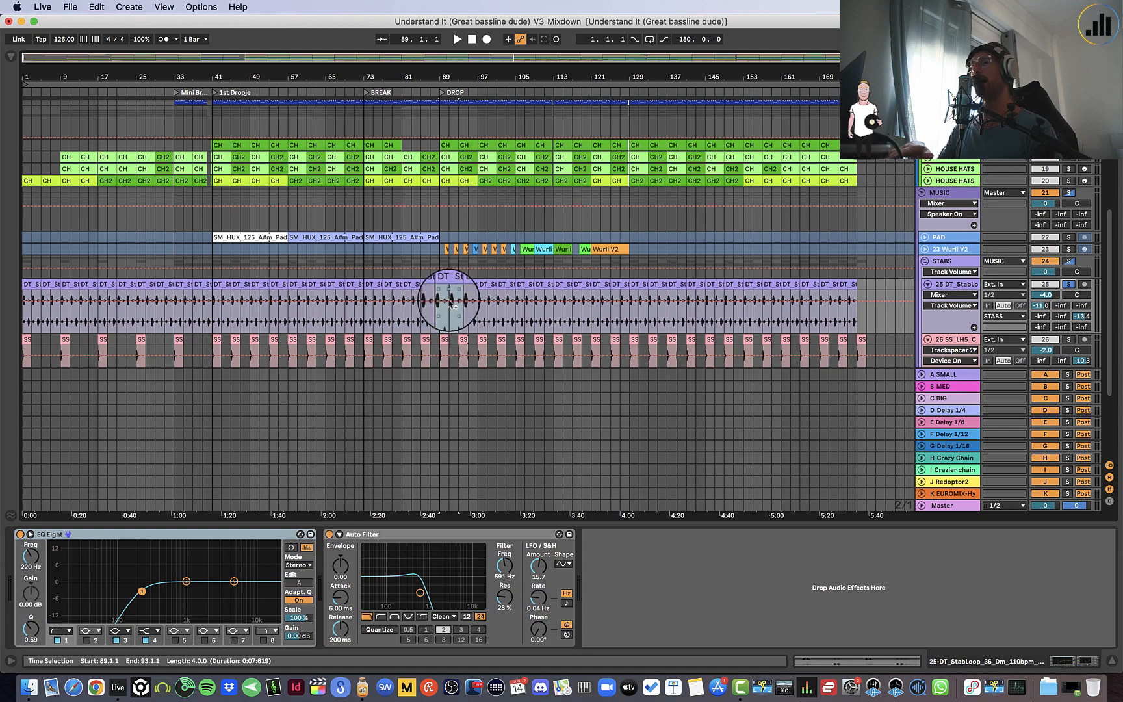
key("space")
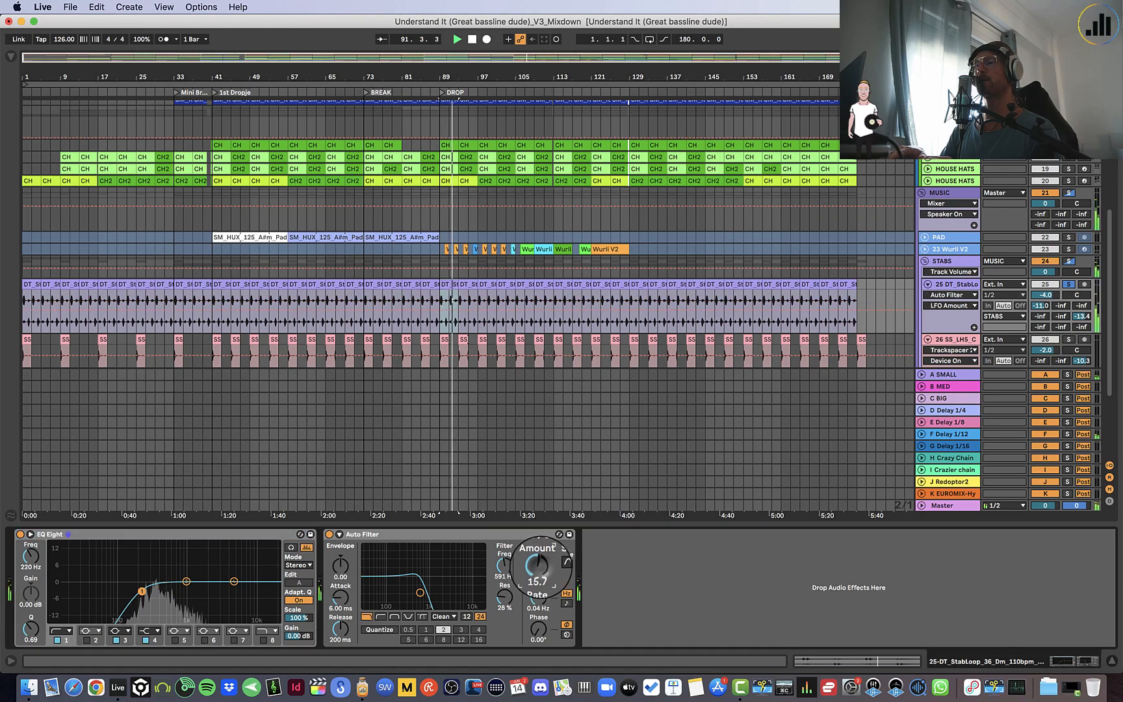
left_click_drag(541, 572, 541, 569)
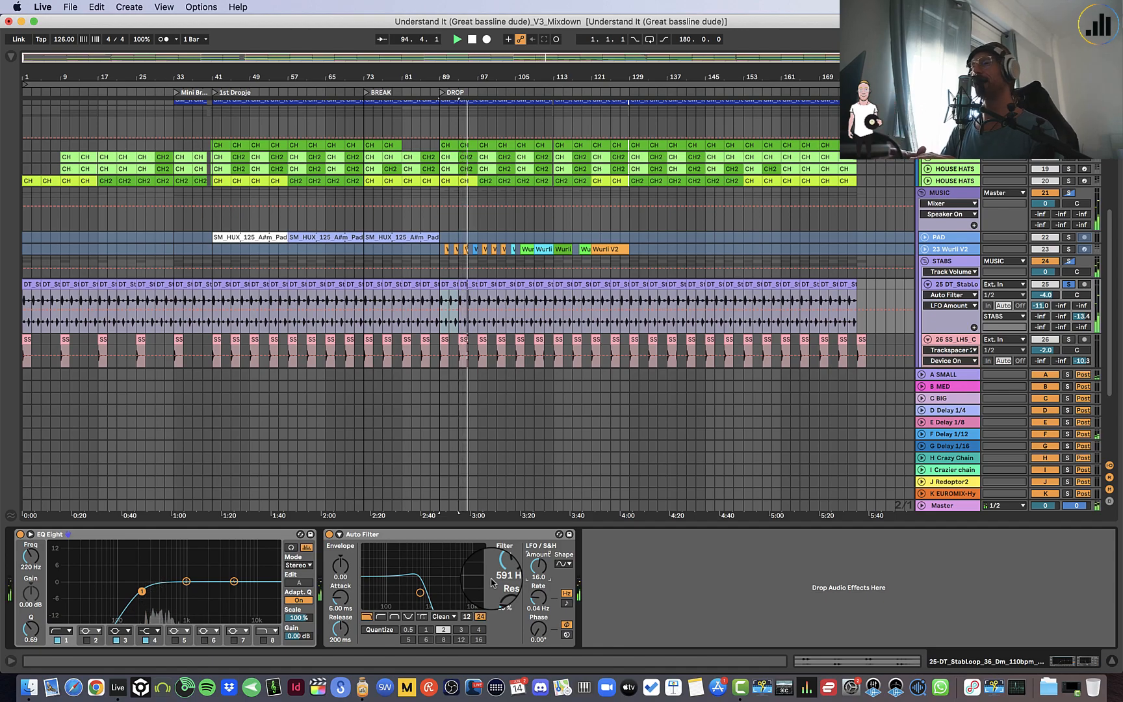
key("space")
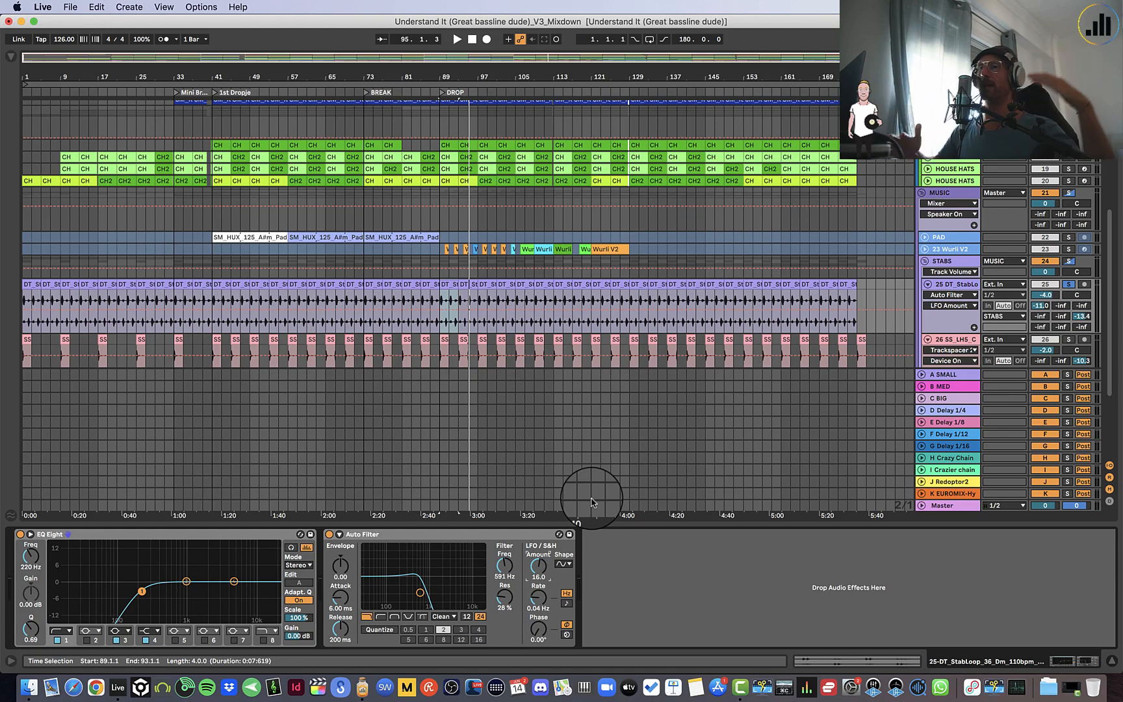
Fold track 25, solo the SS_LH5 chord stab track and play it from the drop with its device chain shown.
left_click(928, 284)
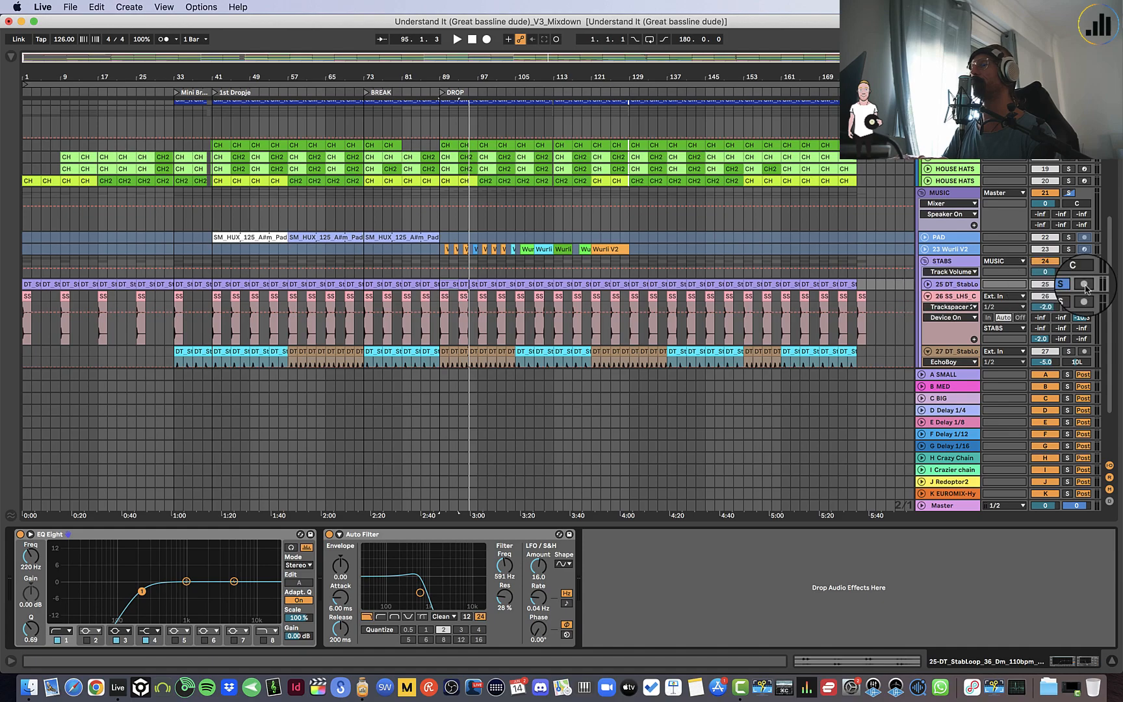
left_click(1069, 297)
key("space")
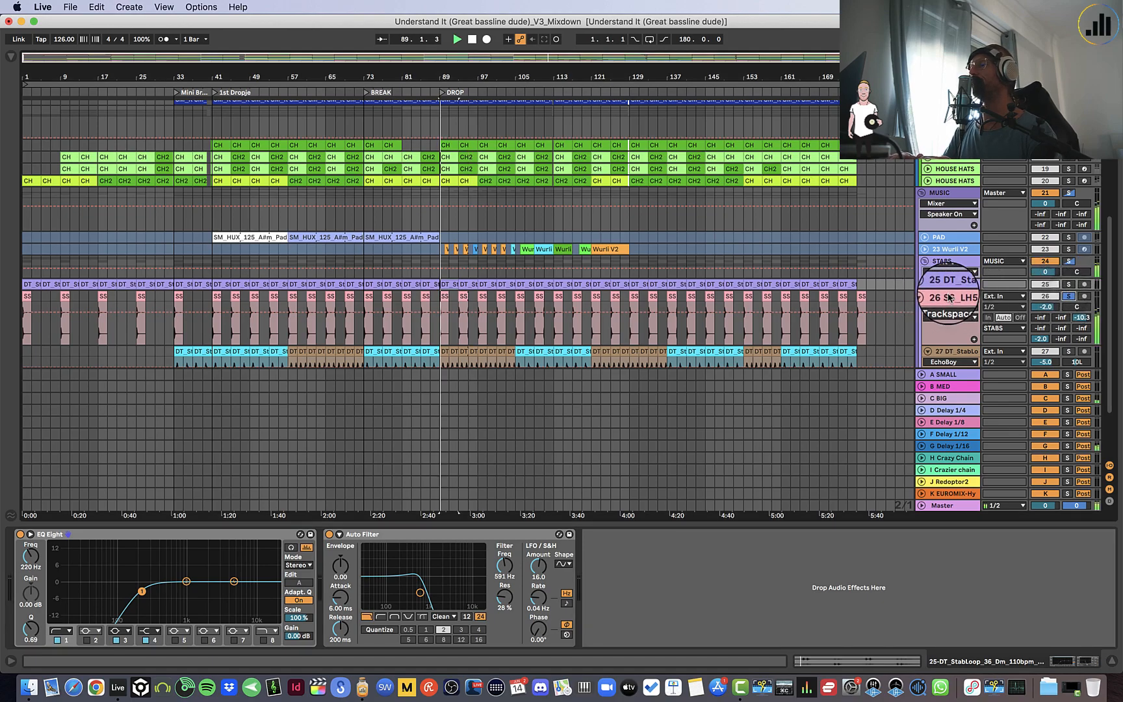
left_click(949, 300)
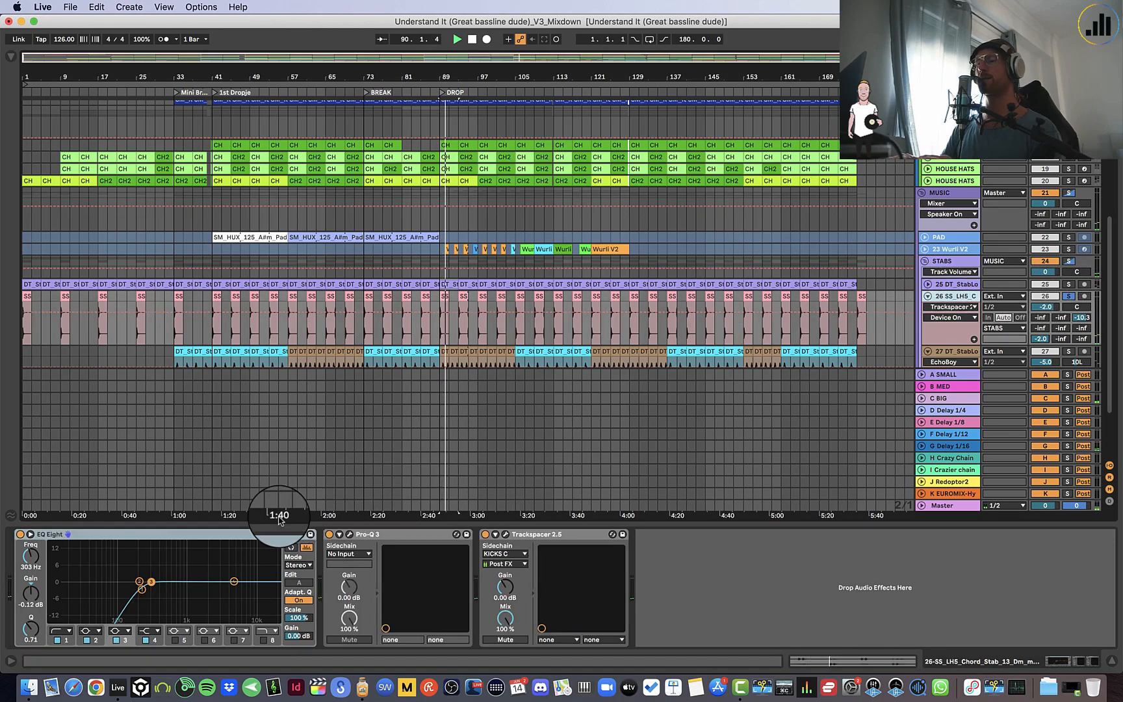
Open Pro-Q 3 on the chord stab track, audition its two narrow cut bands during playback, and close the plug-in window.
left_click(349, 534)
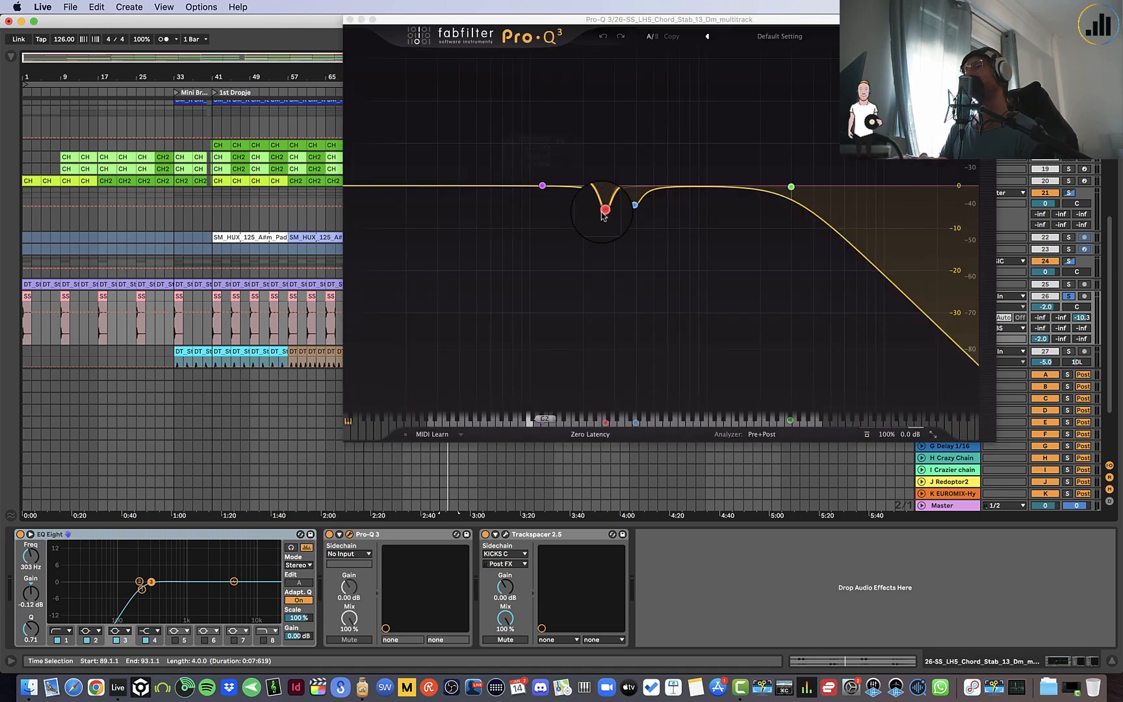
mouse_move(636, 207)
left_click_drag(635, 207, 639, 200)
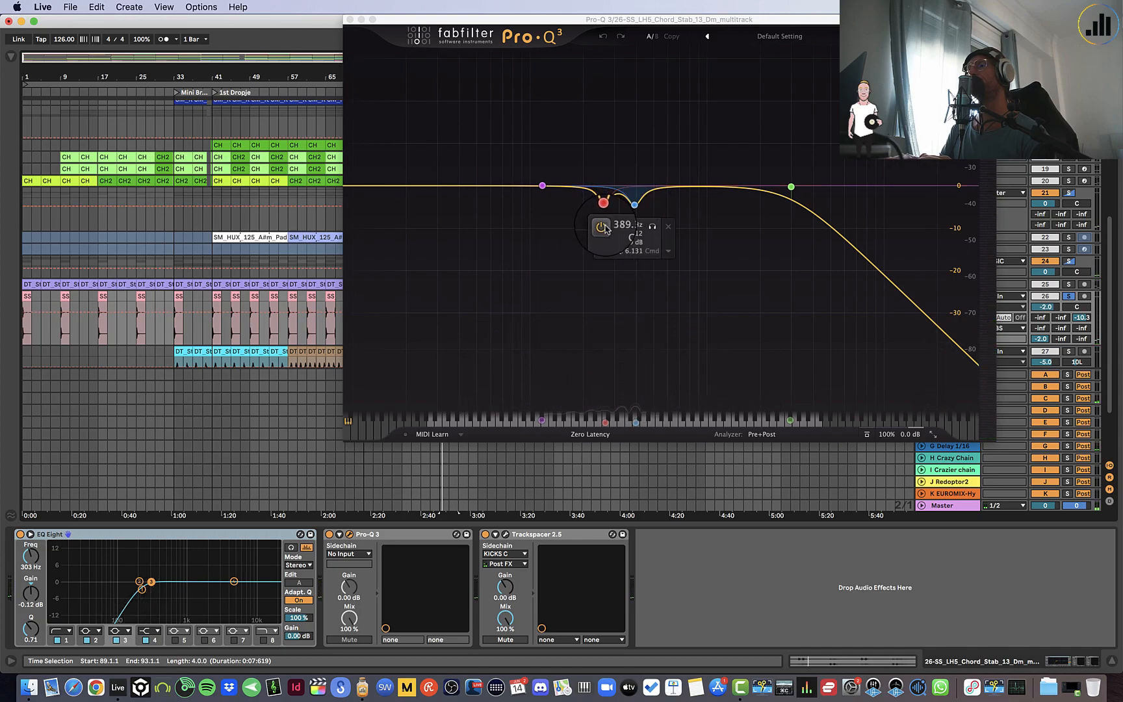
left_click(652, 226)
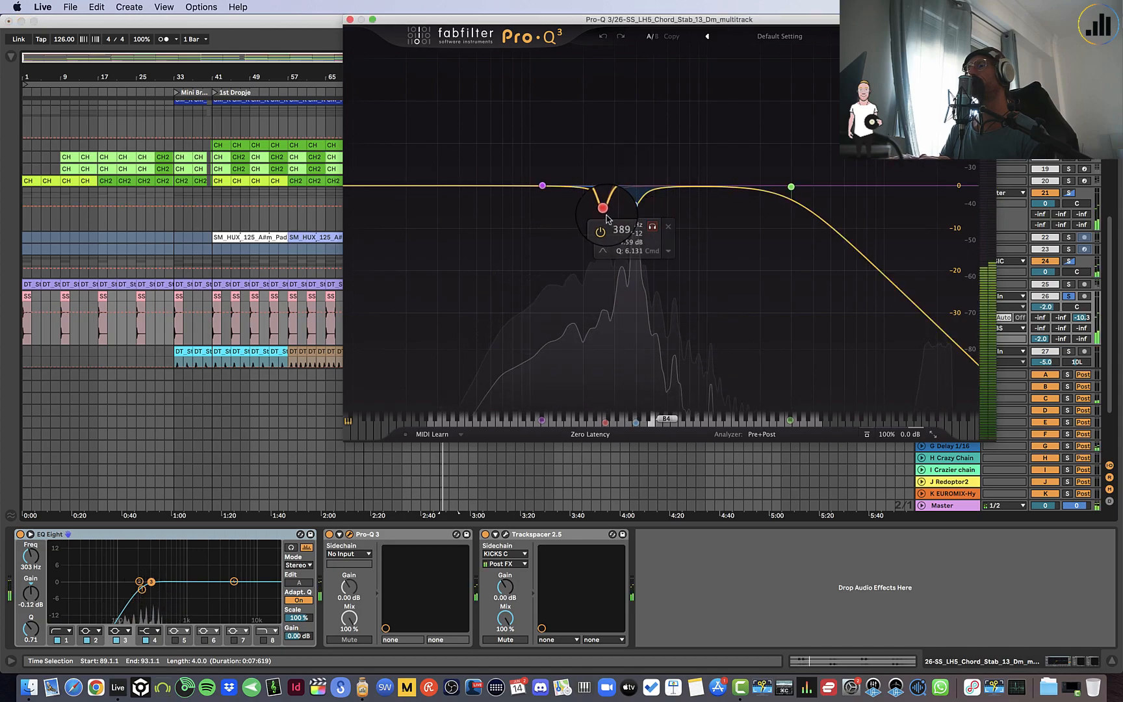
left_click(603, 208)
left_click(622, 232)
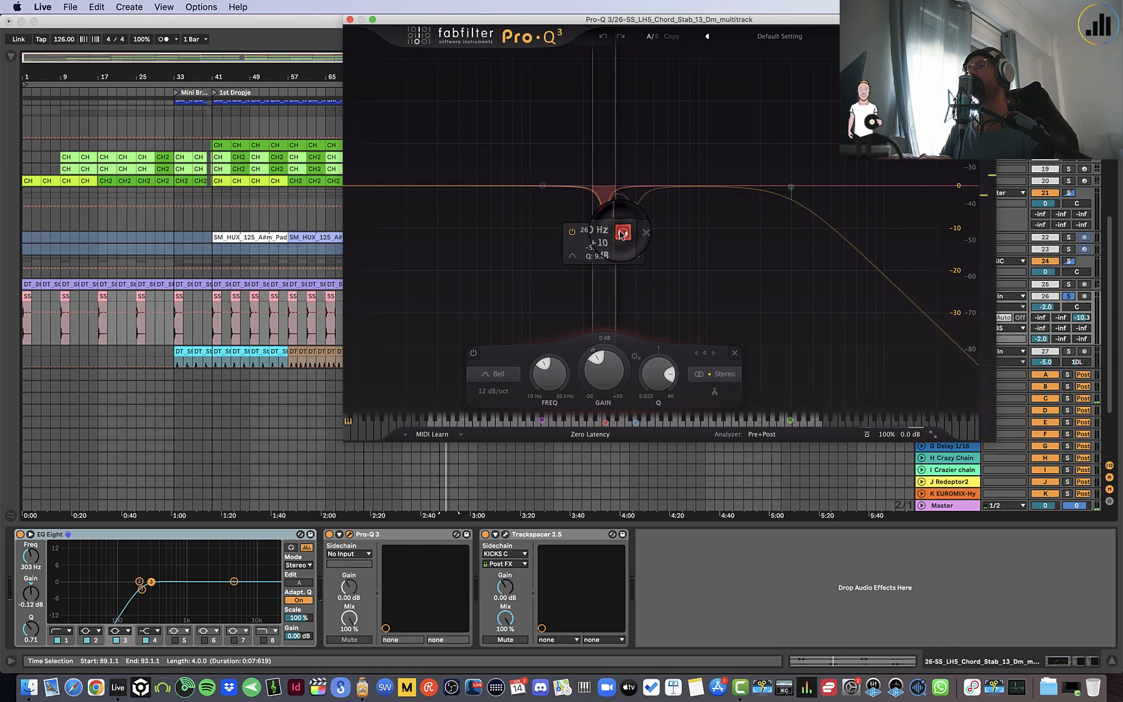
left_click(621, 232)
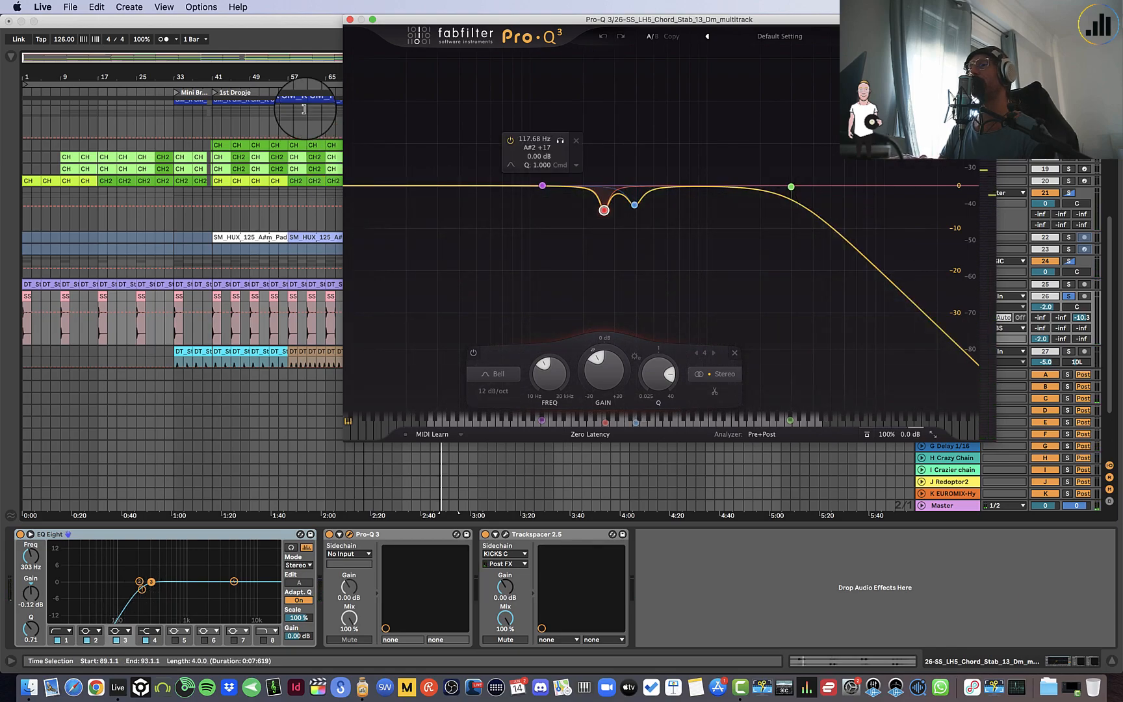
left_click(350, 19)
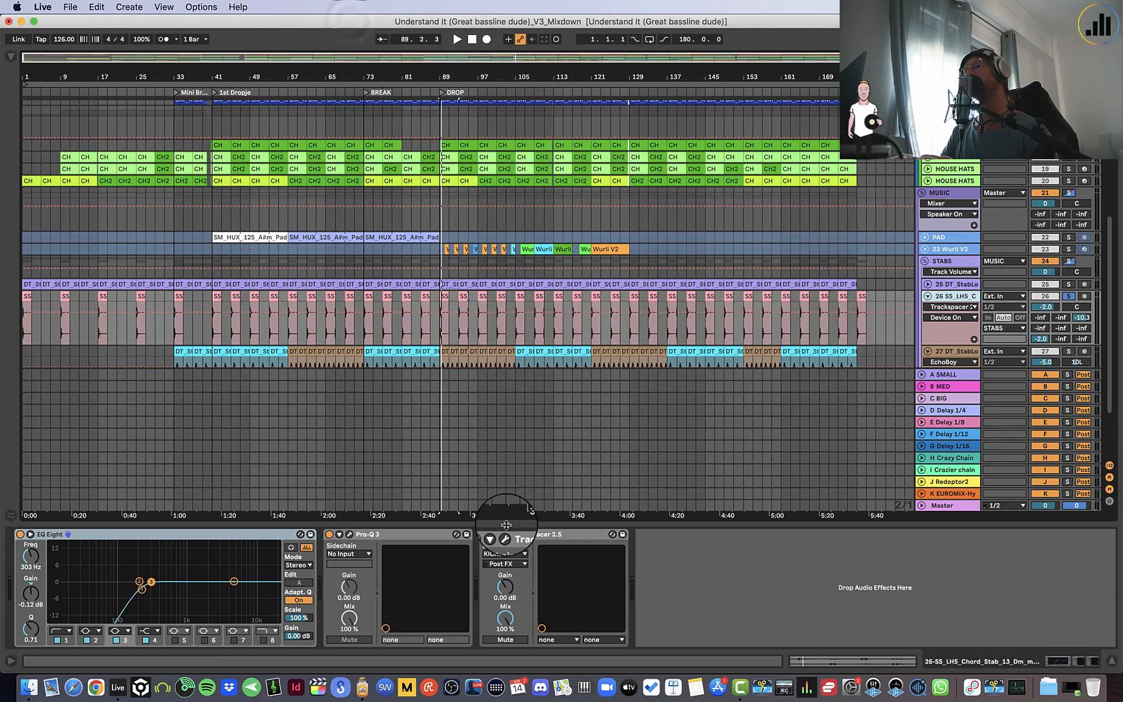
Open Trackspacer 2.5 on the chord stab track, check its kick-triggered ducking and high-cut during playback, and close the plug-in window.
left_click(505, 539)
key("space")
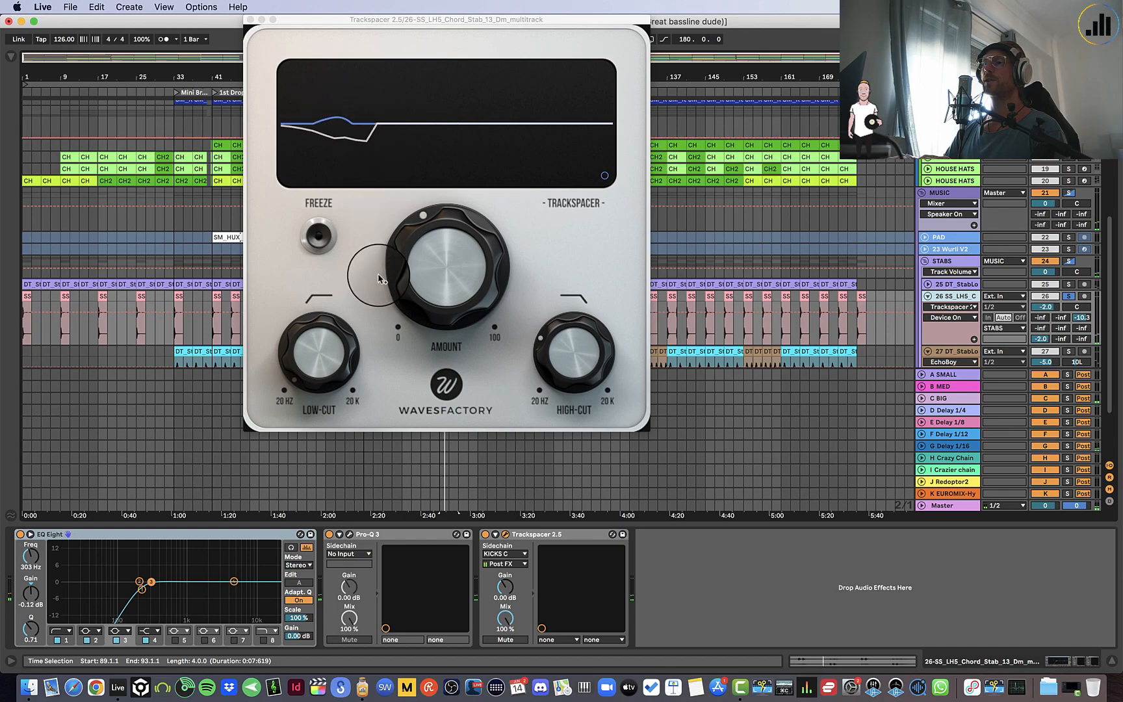
left_click_drag(529, 376, 556, 359)
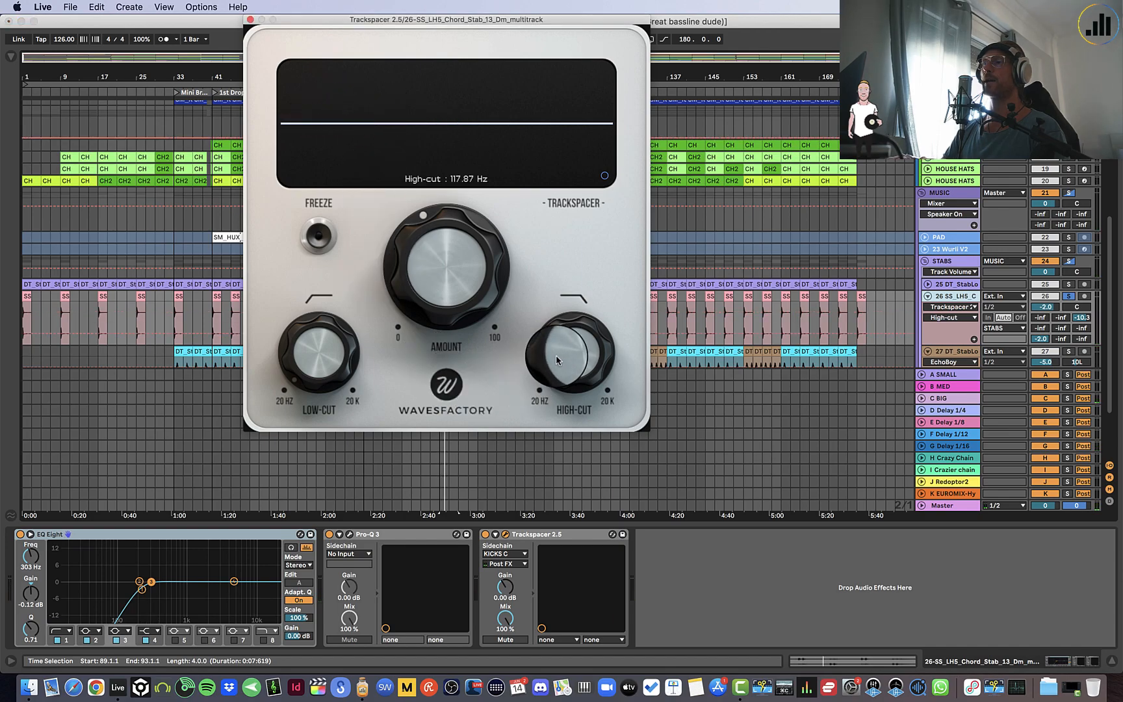
left_click(251, 19)
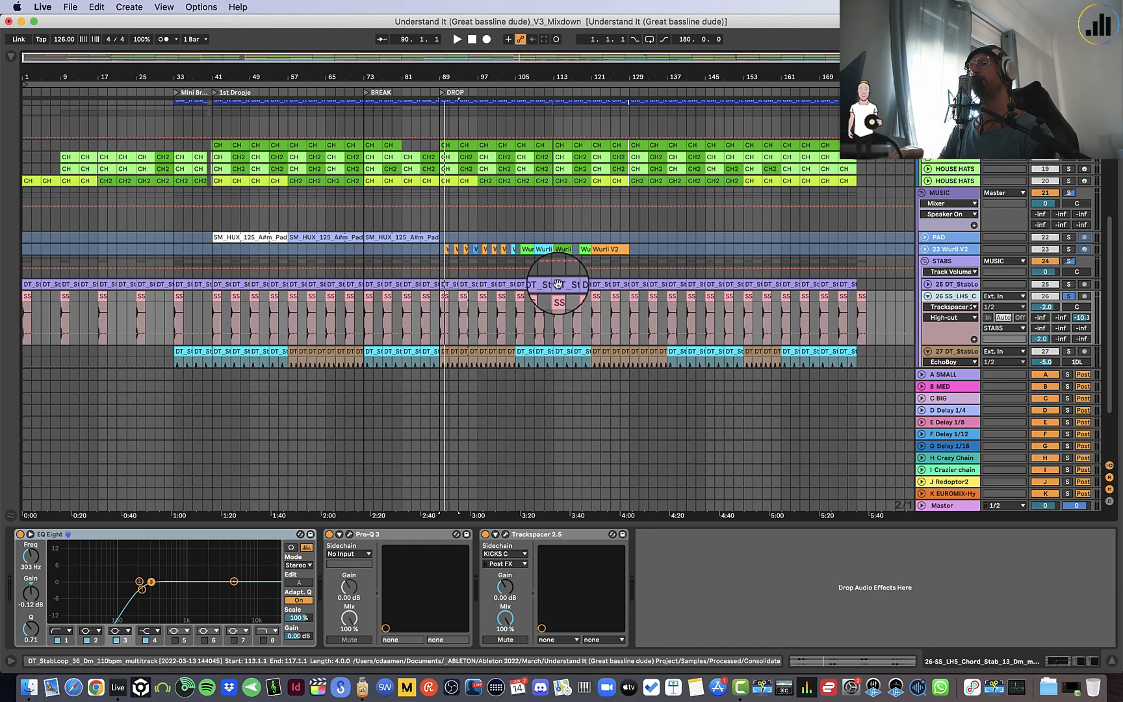
Fold the SS_LH5 chord stab track, solo stab track 27 and show its device chain.
left_click(926, 298)
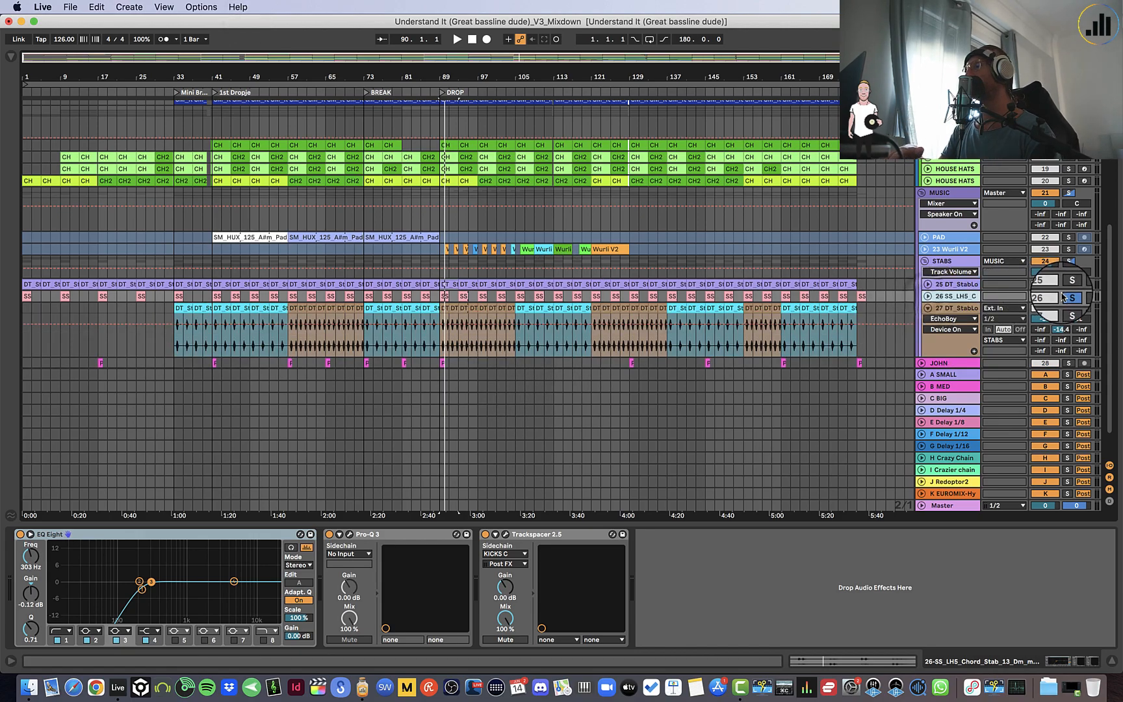
left_click(1068, 309)
left_click(948, 308)
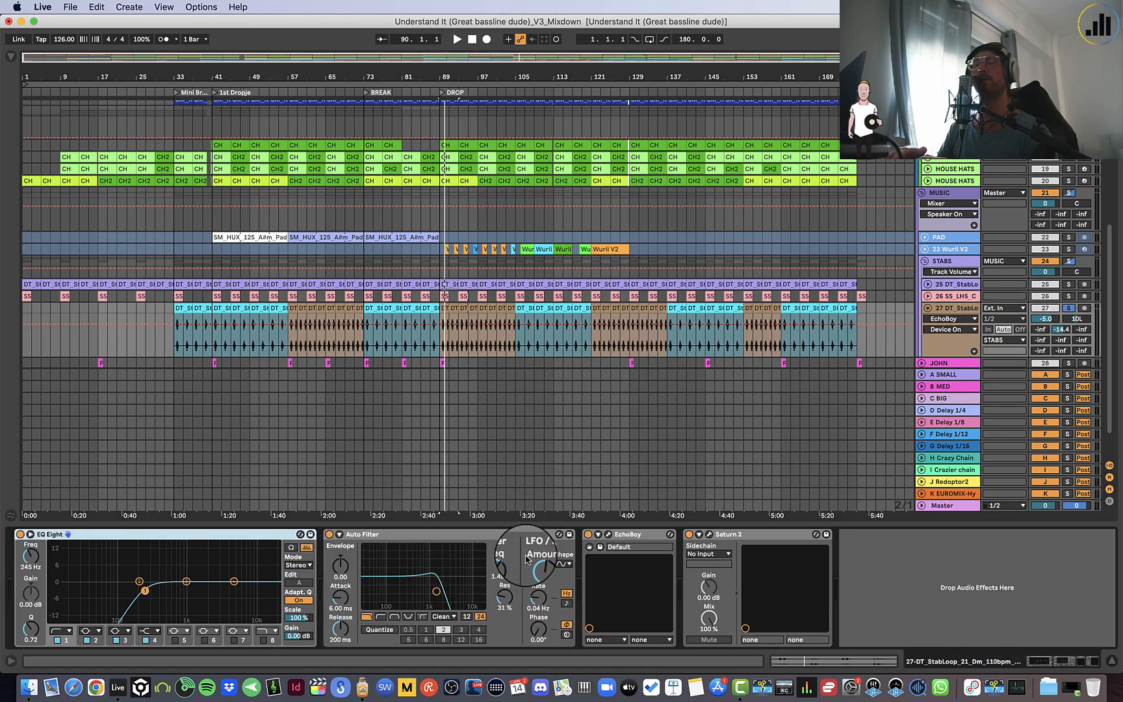
Open EchoBoy and Saturn 2 on track 27, inspect the StudioTapePong echo and Warm Tape drive settings, and close both plug-in windows.
left_click(608, 534)
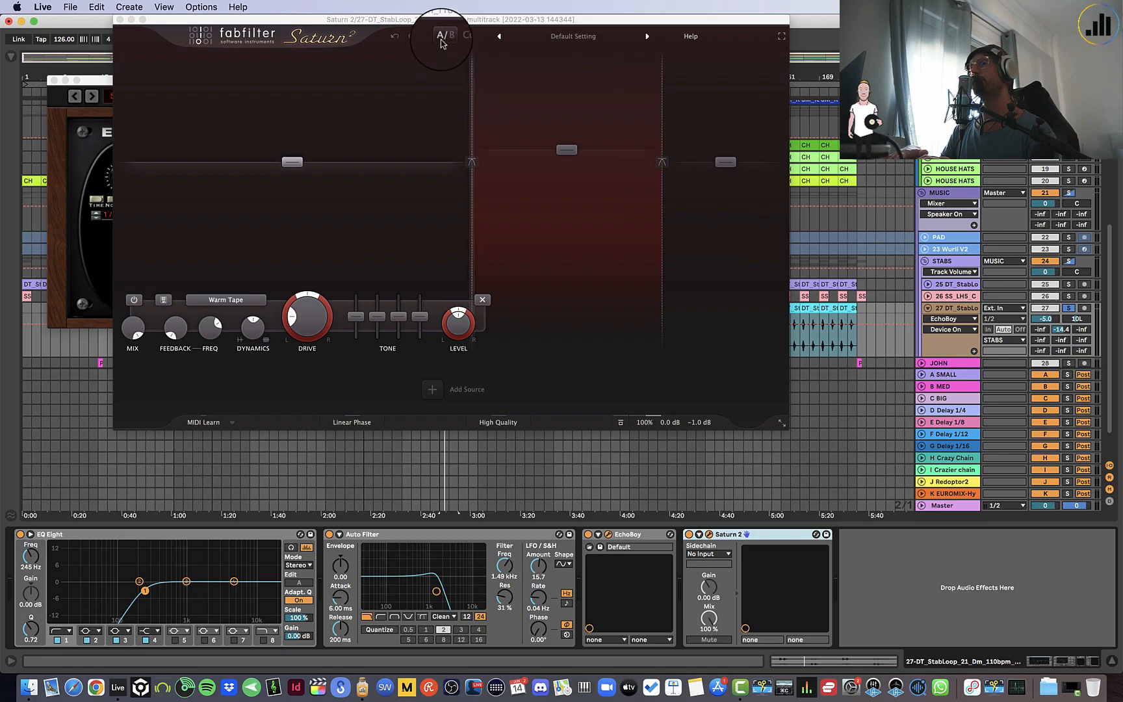
left_click_drag(451, 16, 746, 176)
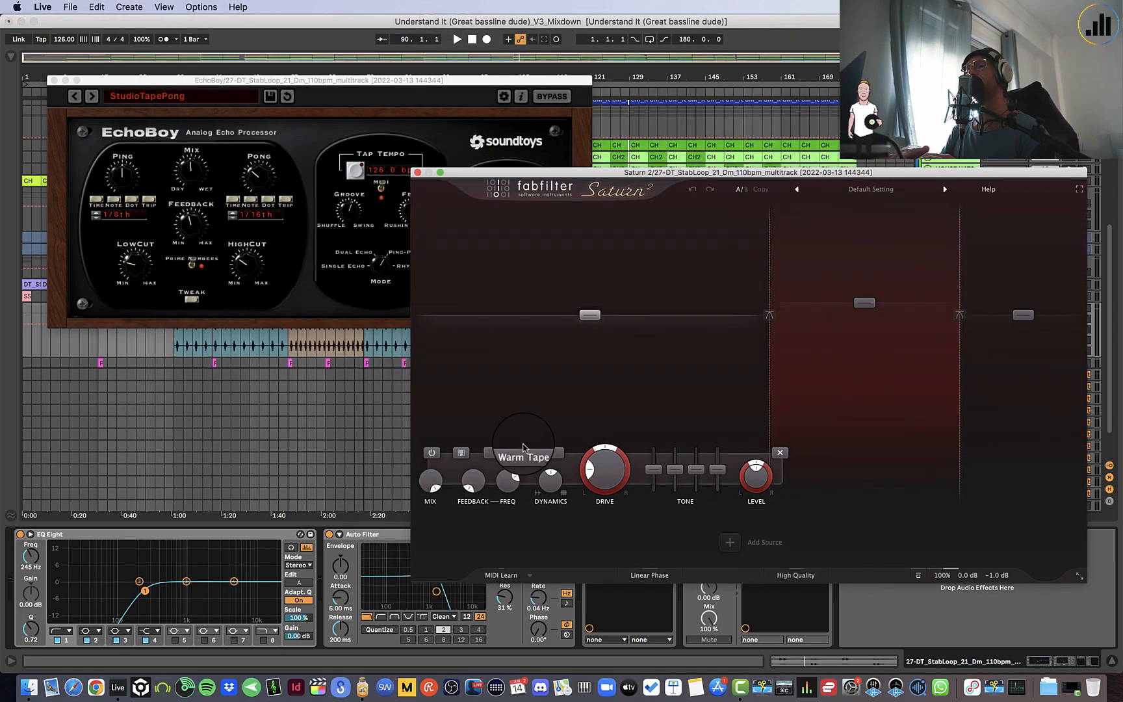
left_click_drag(611, 473, 605, 481)
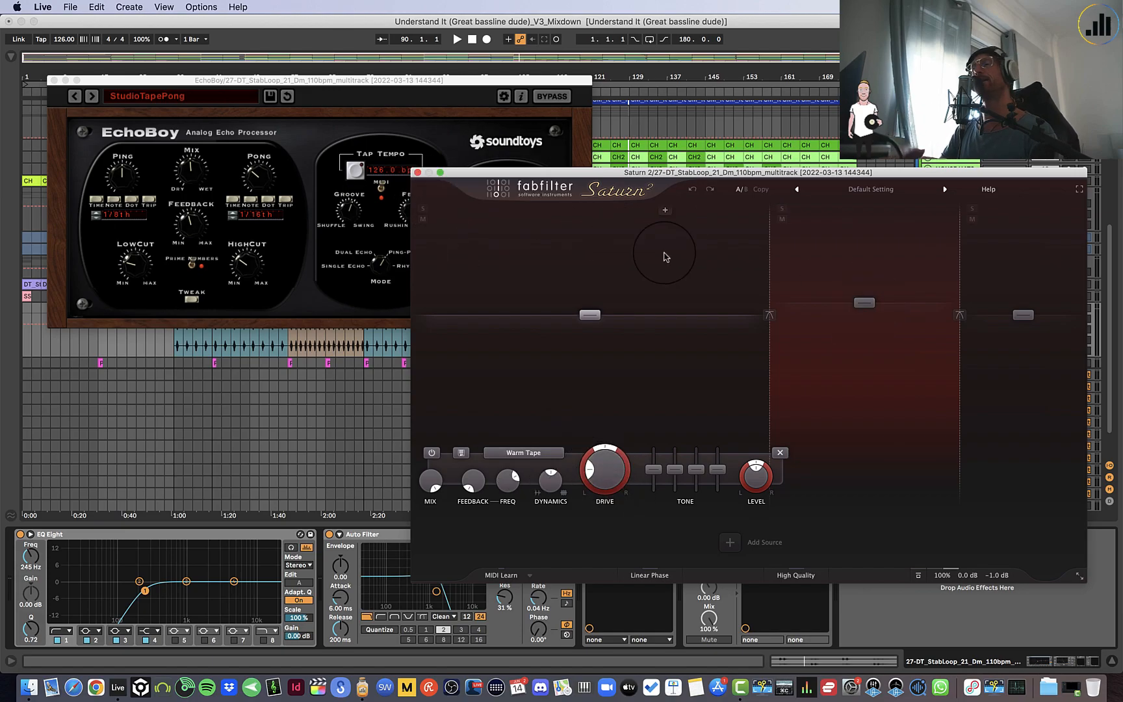
left_click(417, 172)
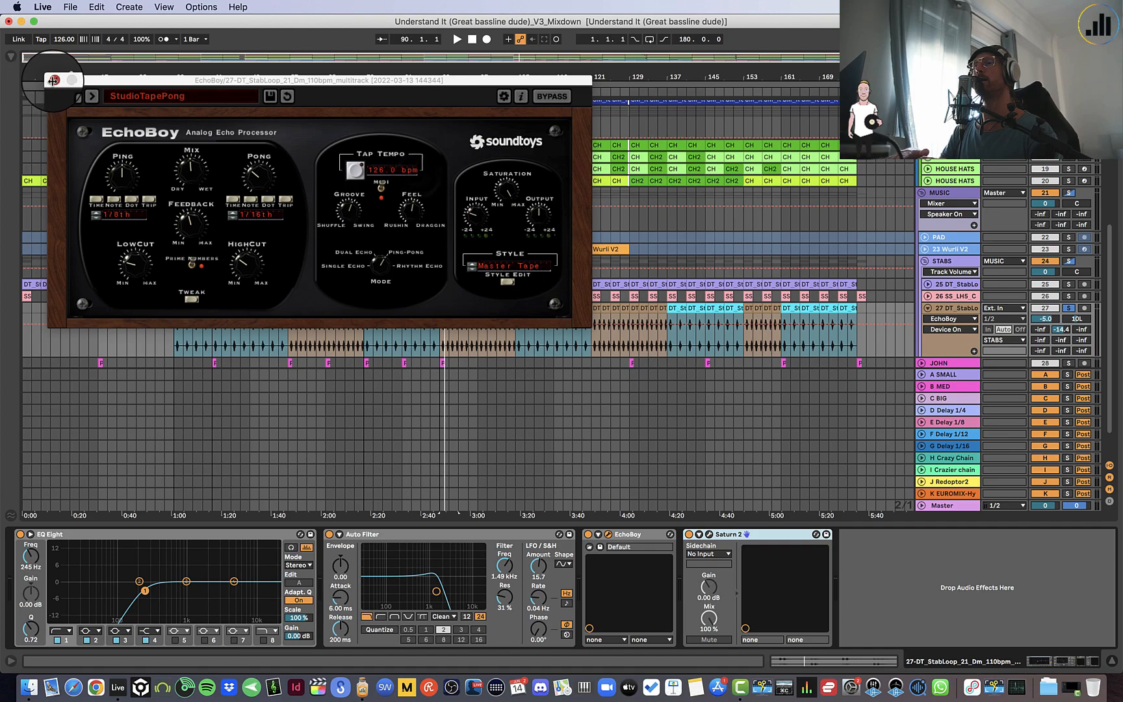
left_click(53, 80)
Compare track 27 during playback with EchoBoy and Saturn 2 bypassed and switched back on.
left_click(727, 534)
left_click(598, 538)
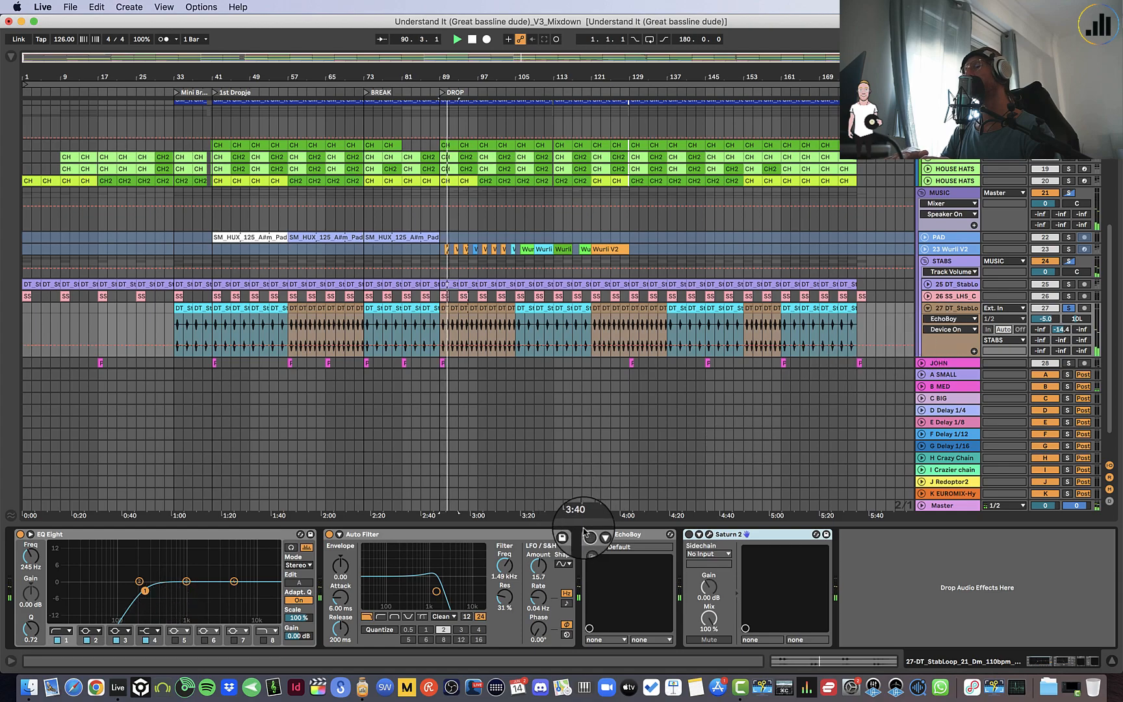
left_click(689, 534)
key("space")
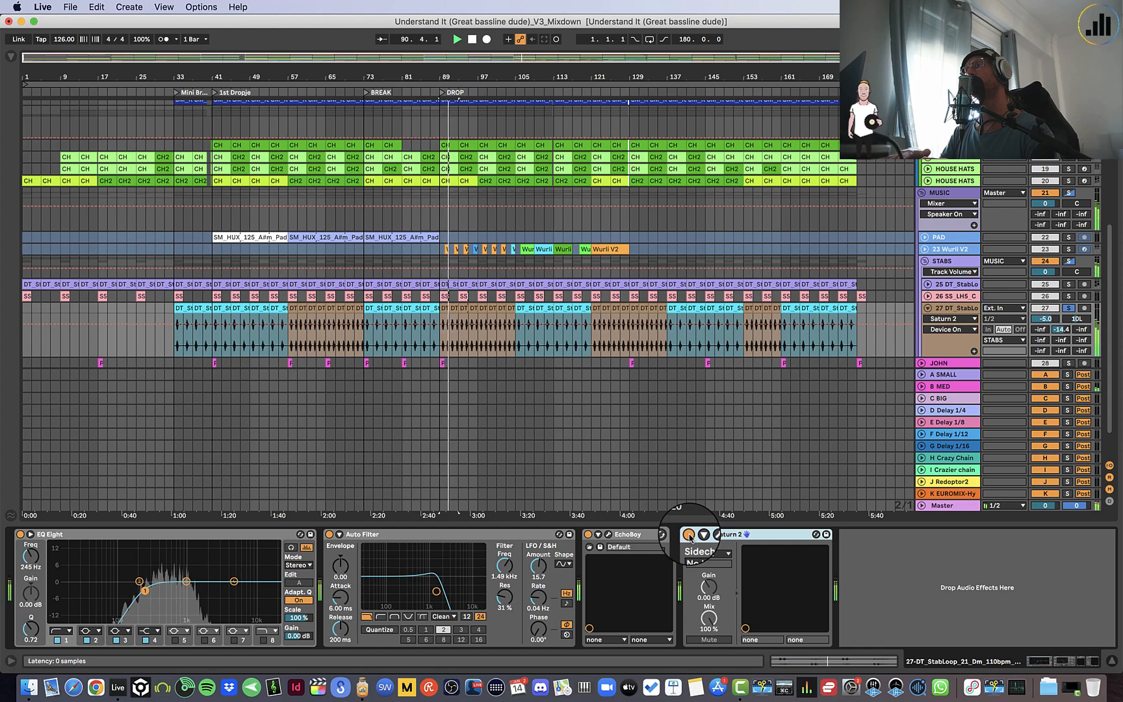
Stop playback, take track 27 out of solo and play the full mix from the drop.
key("space")
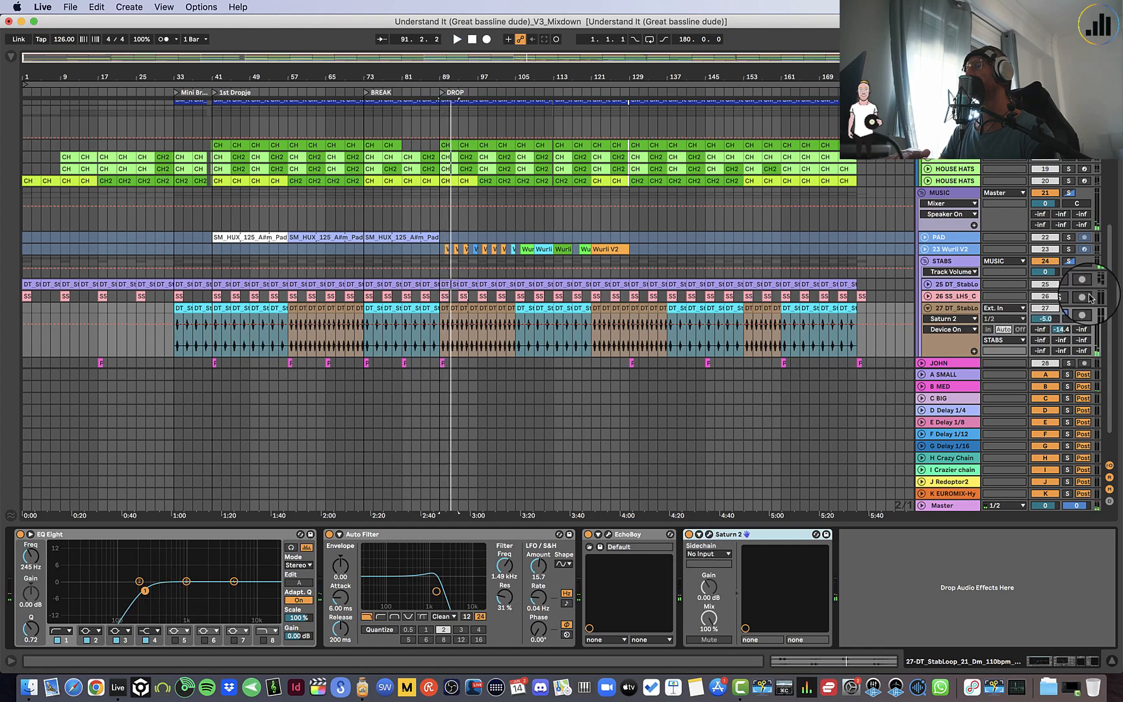
key("space")
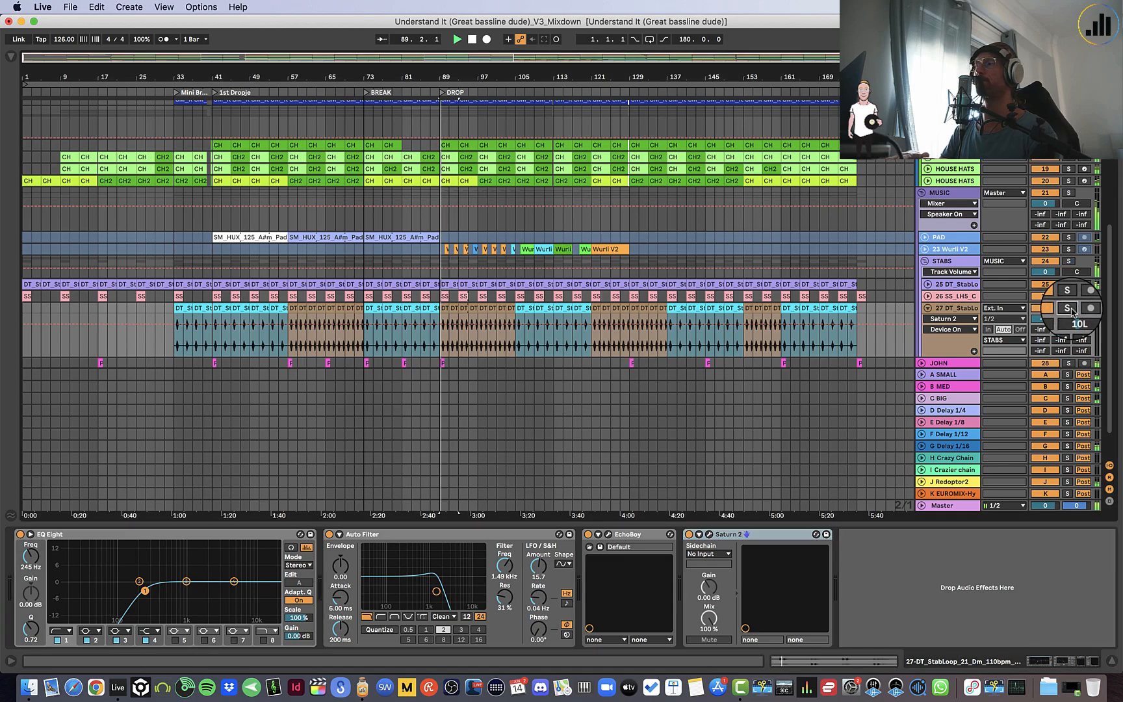